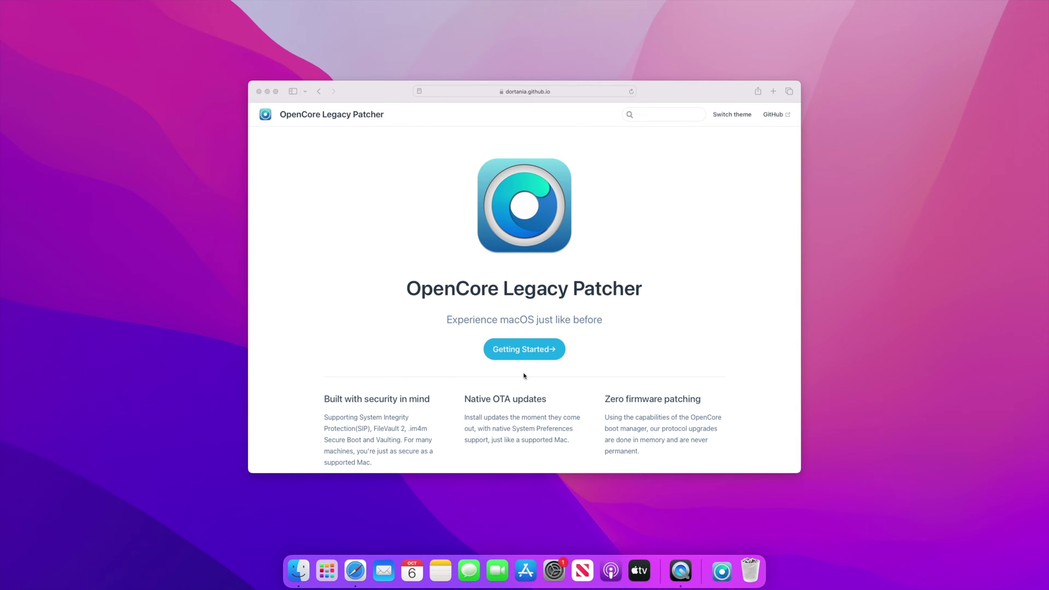
Step: Open the Getting Started 'What is OpenCore?' page and bring up the Supported Models link's menu
click(520, 351)
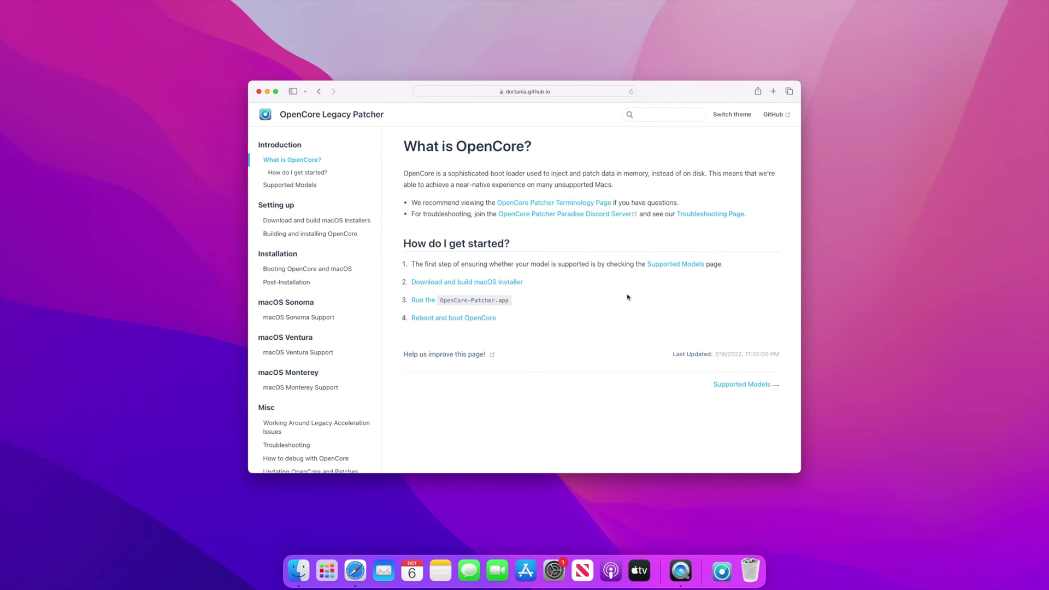
right_click(676, 267)
Step: Open Supported Models in a new tab, then go to the macOS Sonoma Support page
click(682, 270)
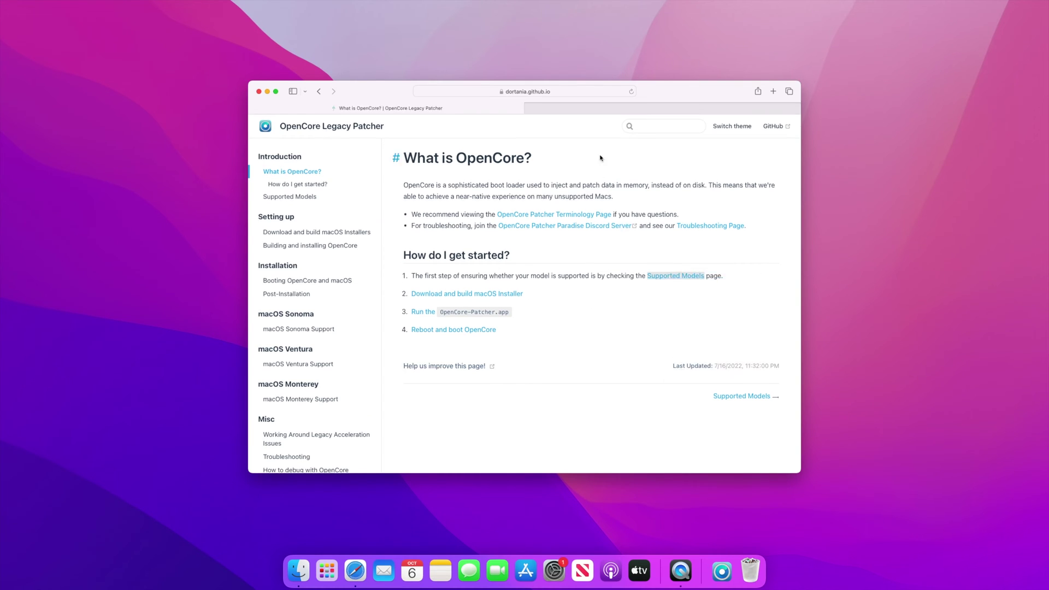
click(645, 108)
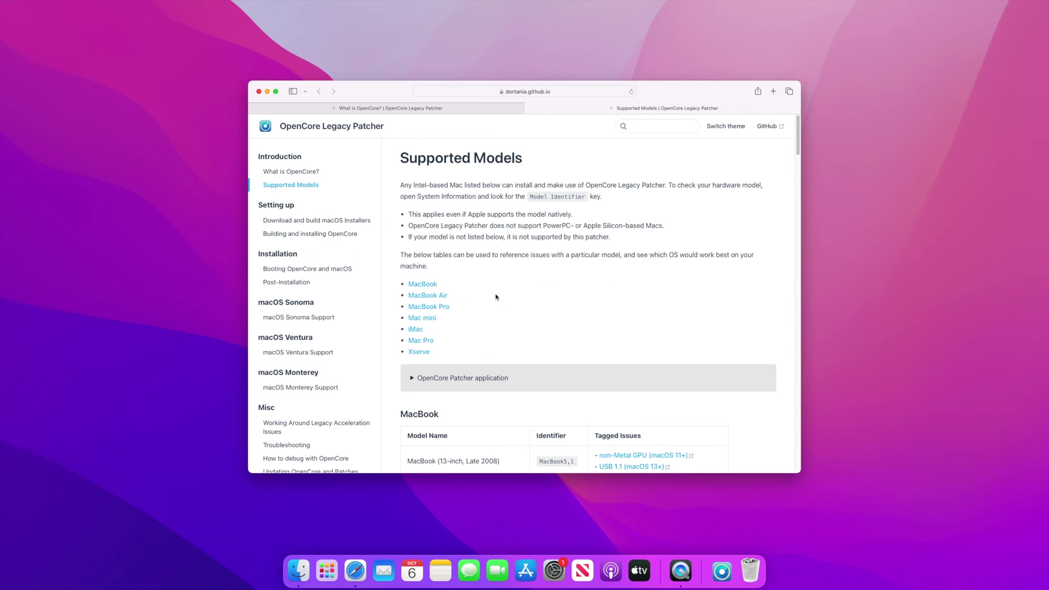
scroll(480, 297, down, 5)
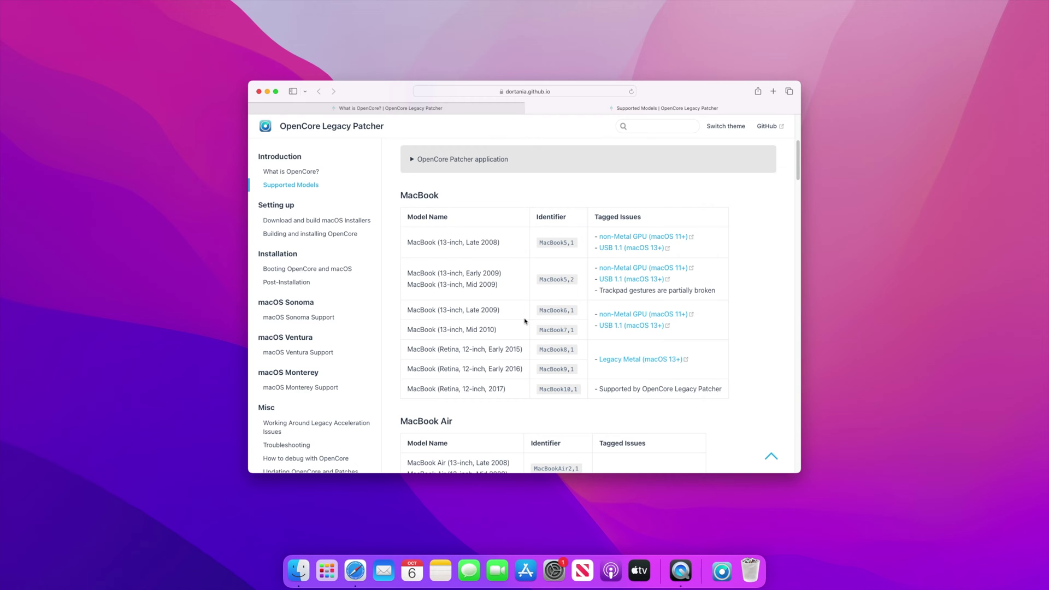
scroll(526, 321, down, 10)
scroll(525, 320, down, 5)
scroll(525, 320, down, 5)
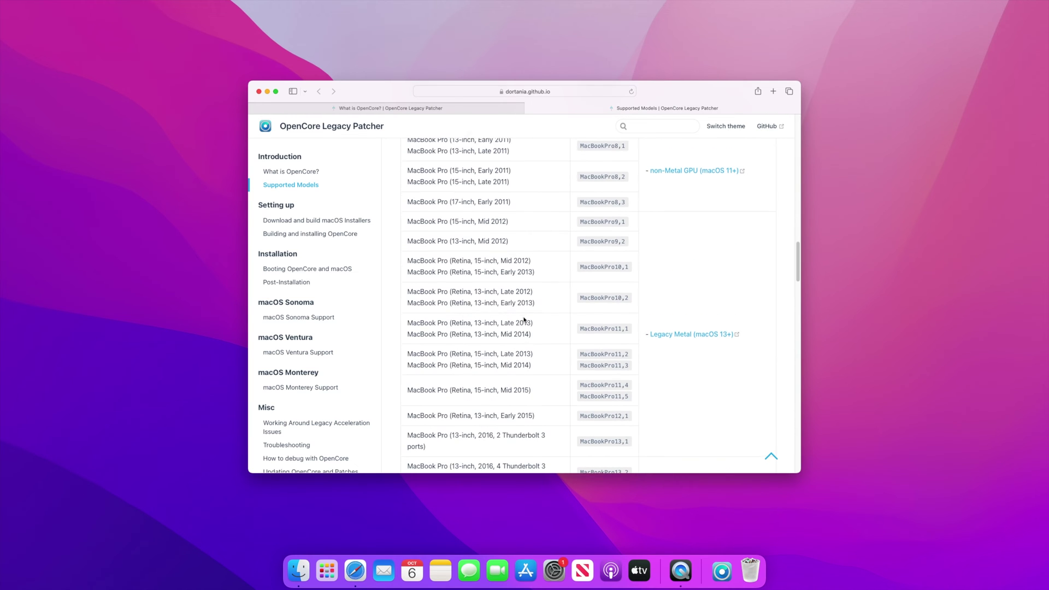
scroll(526, 321, down, 5)
scroll(524, 321, down, 5)
scroll(524, 321, down, 5)
scroll(522, 318, down, 1)
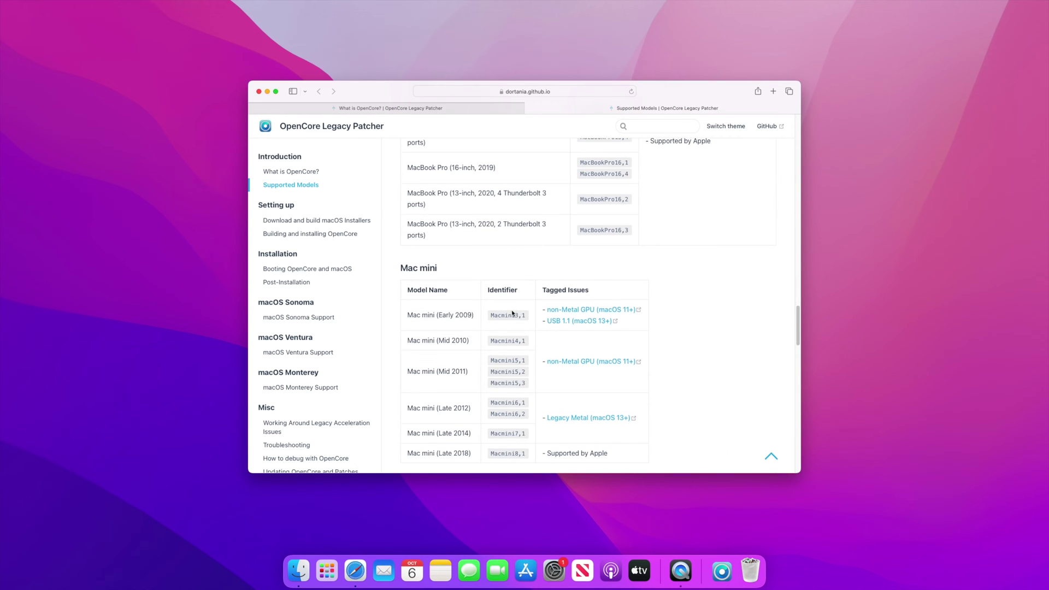
scroll(516, 315, down, 5)
scroll(511, 313, down, 5)
scroll(512, 314, down, 3)
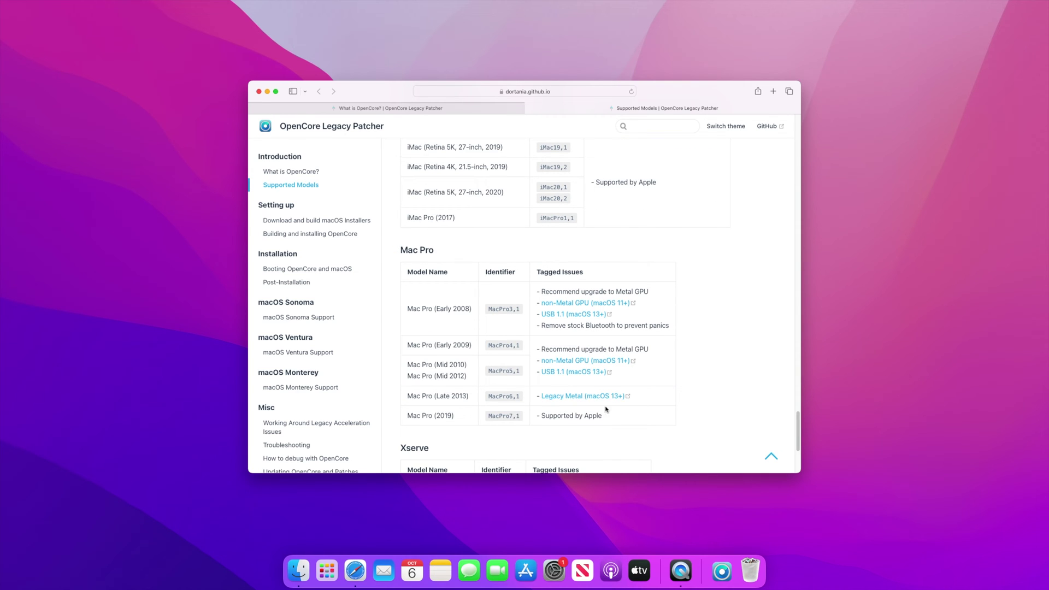
scroll(622, 414, down, 2)
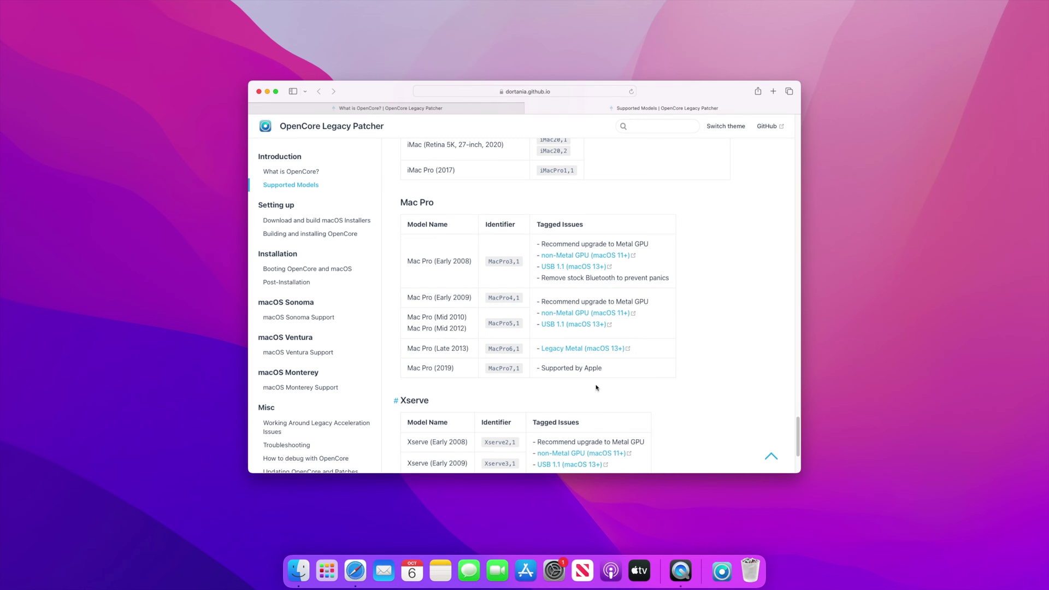
click(311, 319)
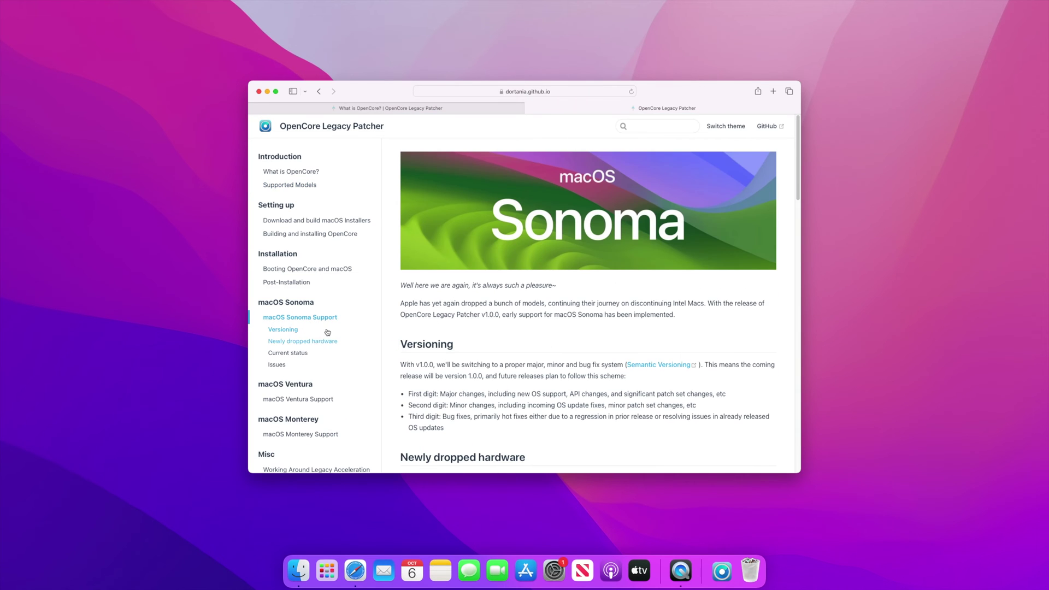
scroll(490, 340, down, 5)
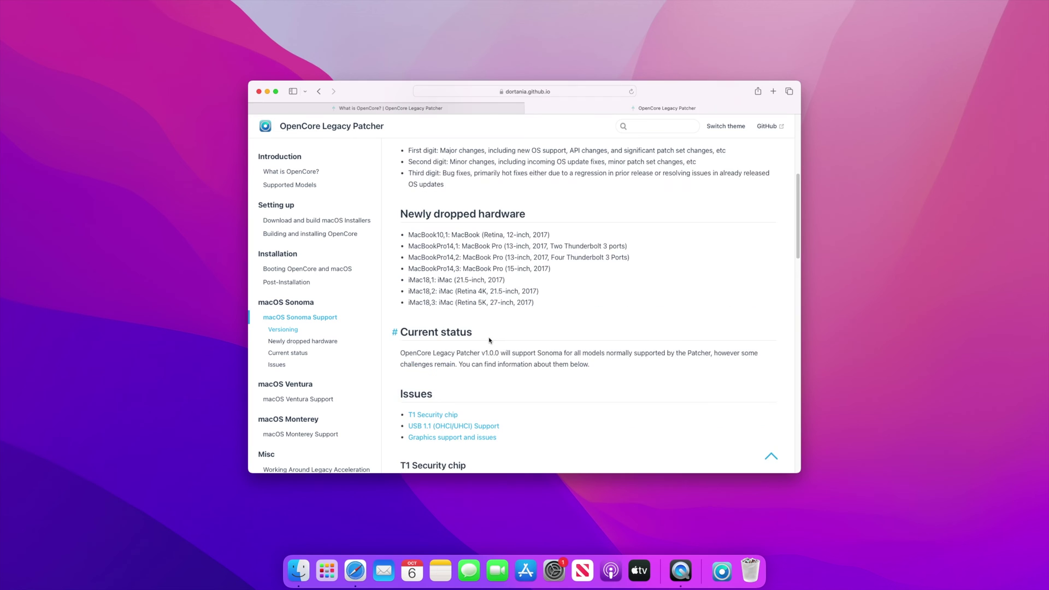
scroll(489, 340, down, 3)
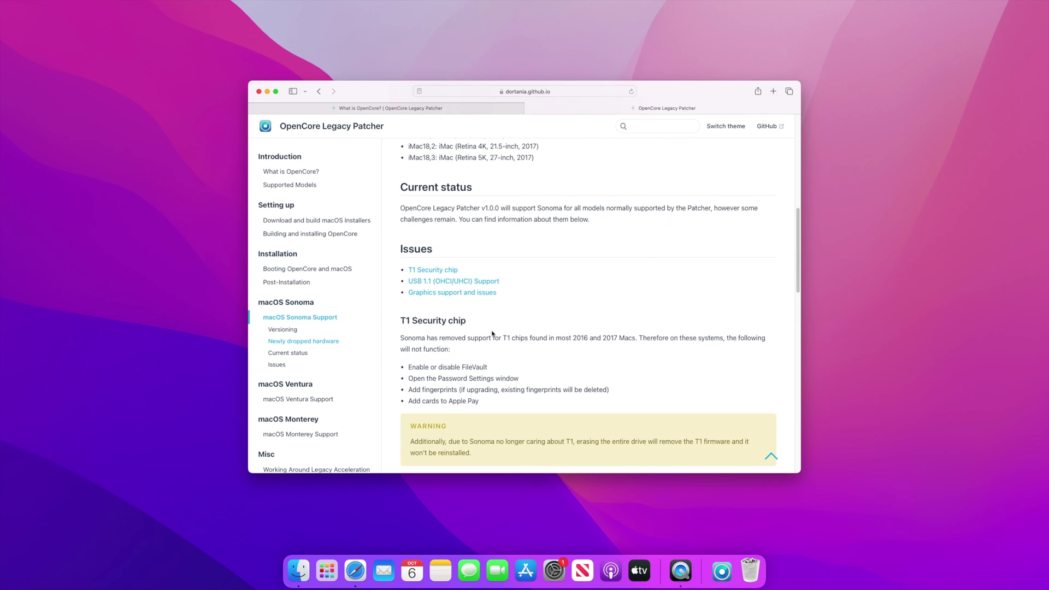
scroll(516, 321, down, 1)
scroll(516, 322, down, 2)
scroll(516, 326, down, 3)
scroll(514, 328, down, 2)
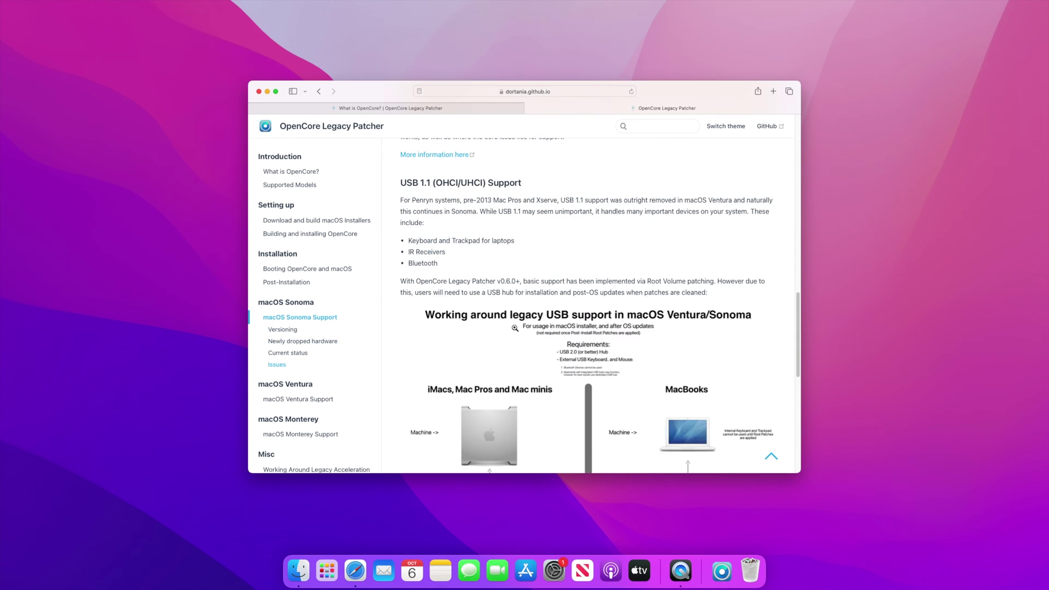
scroll(515, 328, down, 6)
scroll(513, 330, down, 3)
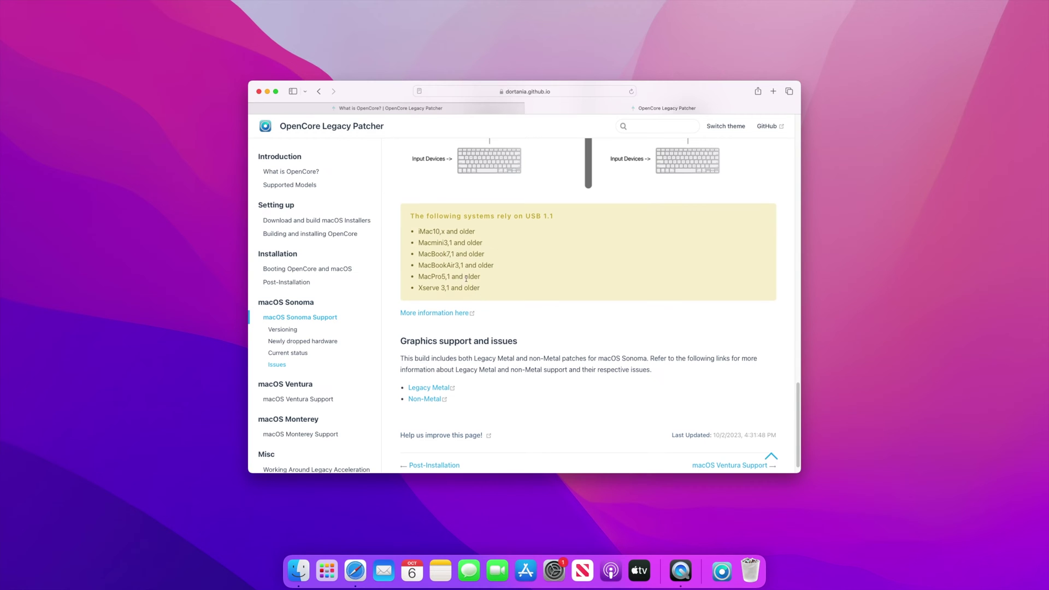
scroll(482, 291, up, 2)
scroll(482, 291, up, 3)
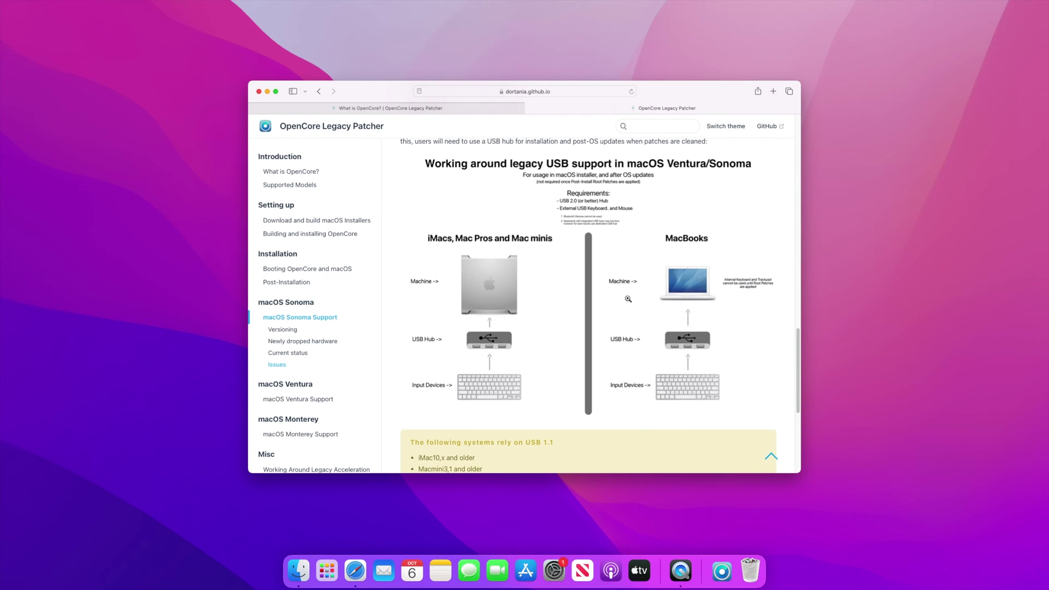
scroll(628, 298, up, 5)
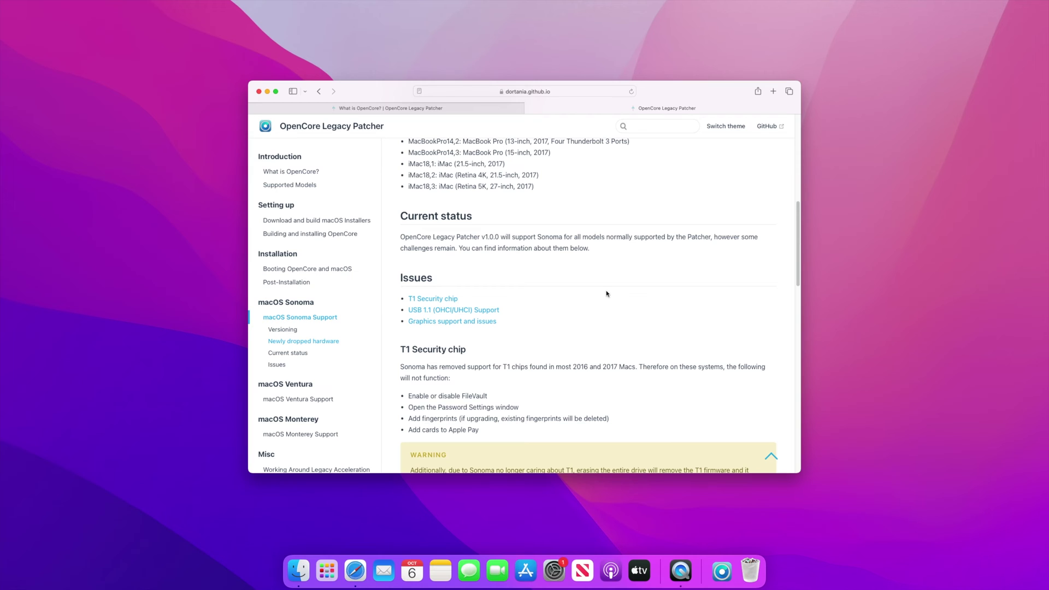
mouse_move(416, 278)
scroll(587, 279, up, 3)
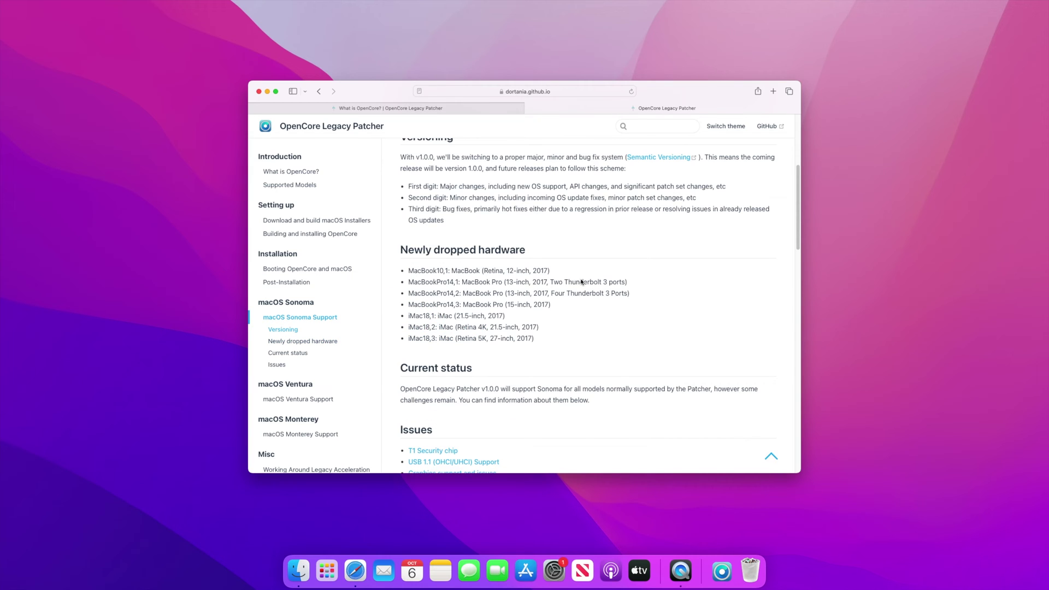
drag(548, 341, 427, 273)
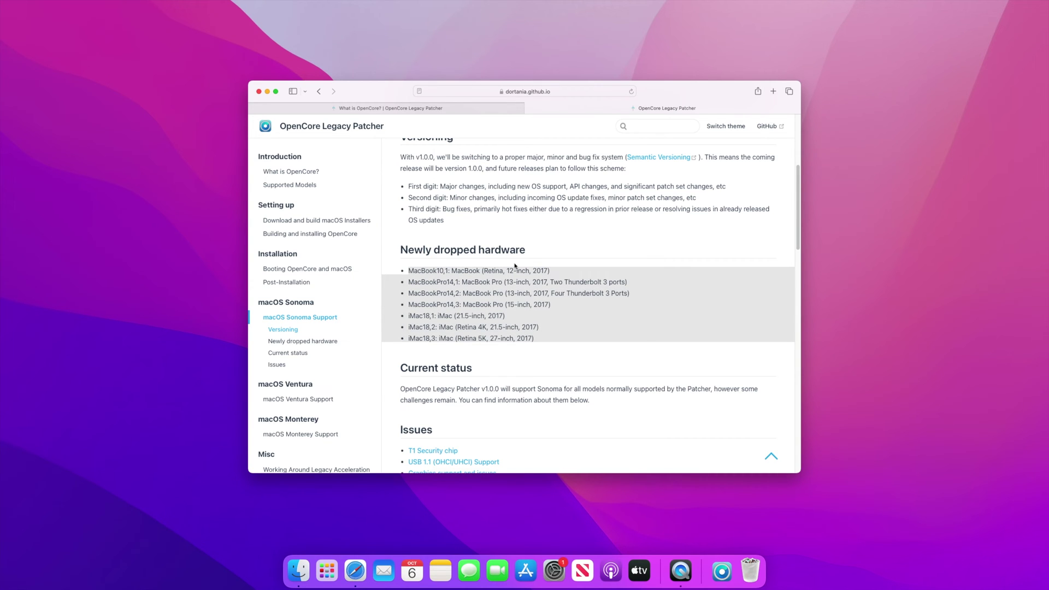
scroll(516, 262, up, 5)
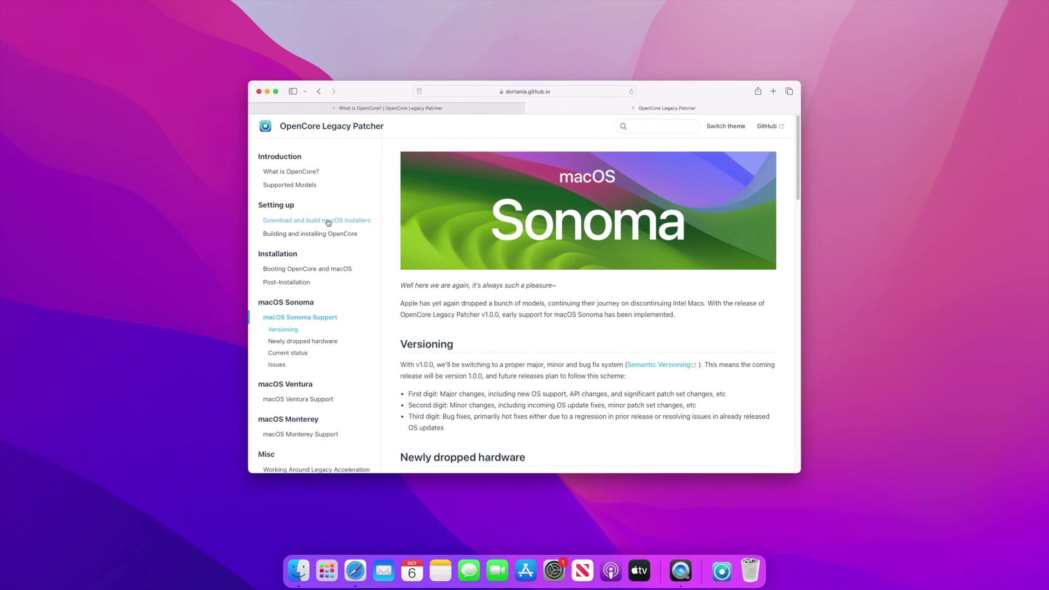
Step: Go to the installer guide's Creating the installer section and open the Release Apps link in a new tab
click(317, 222)
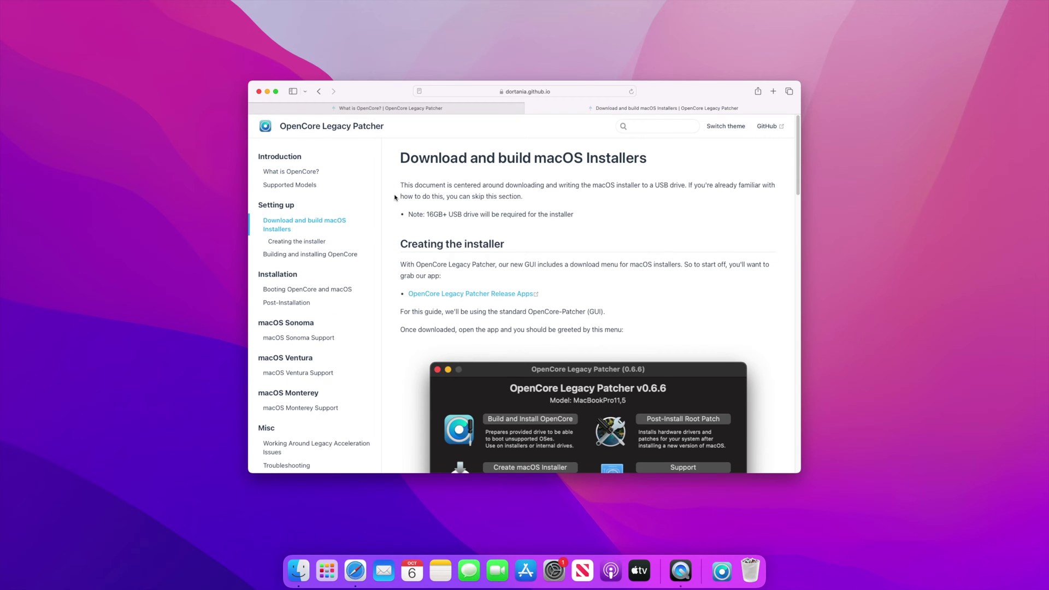
click(302, 172)
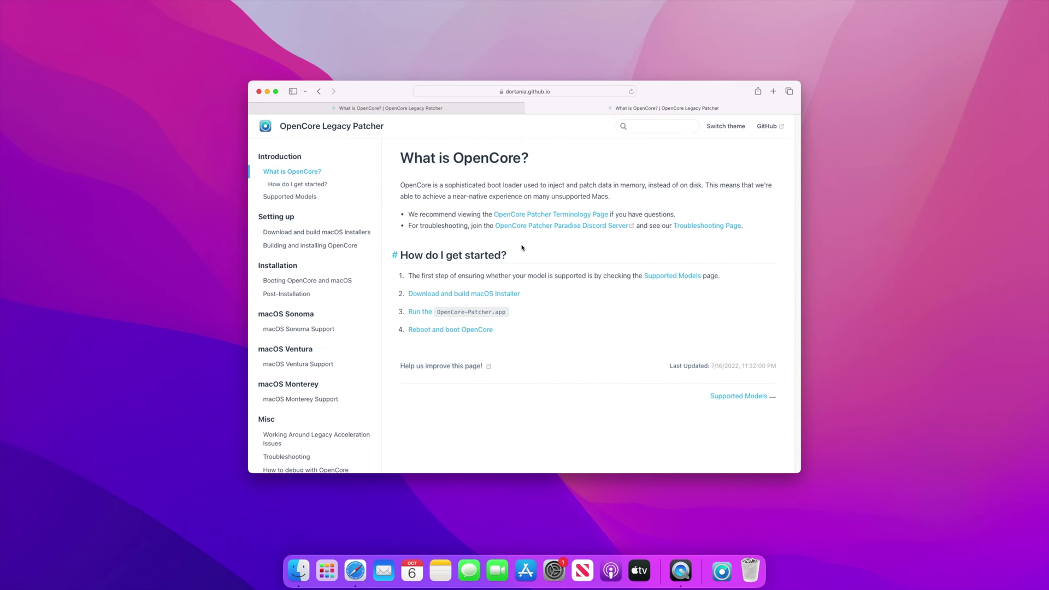
click(464, 295)
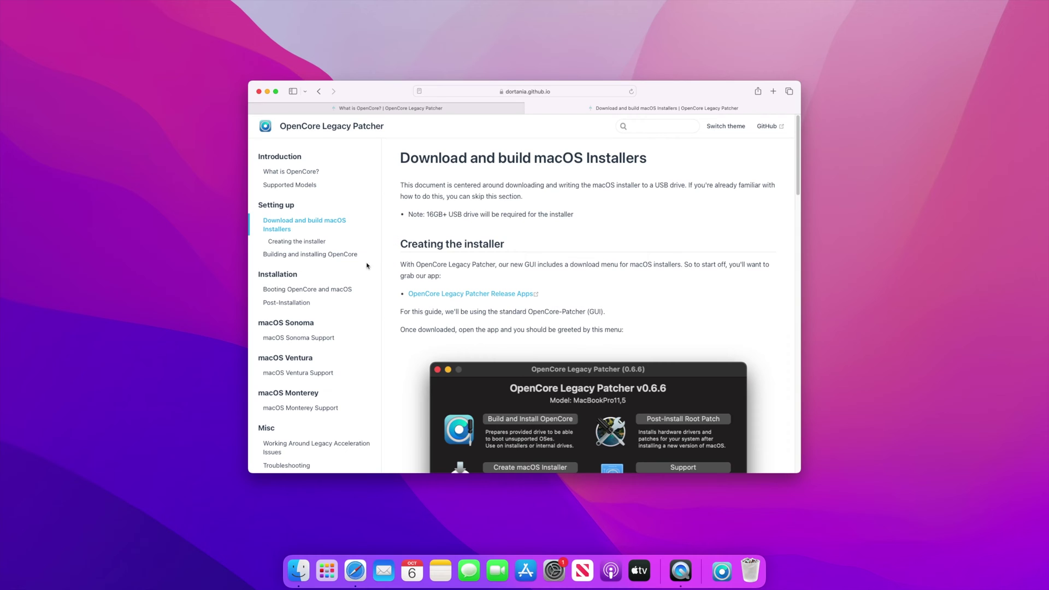
click(287, 241)
scroll(495, 263, down, 1)
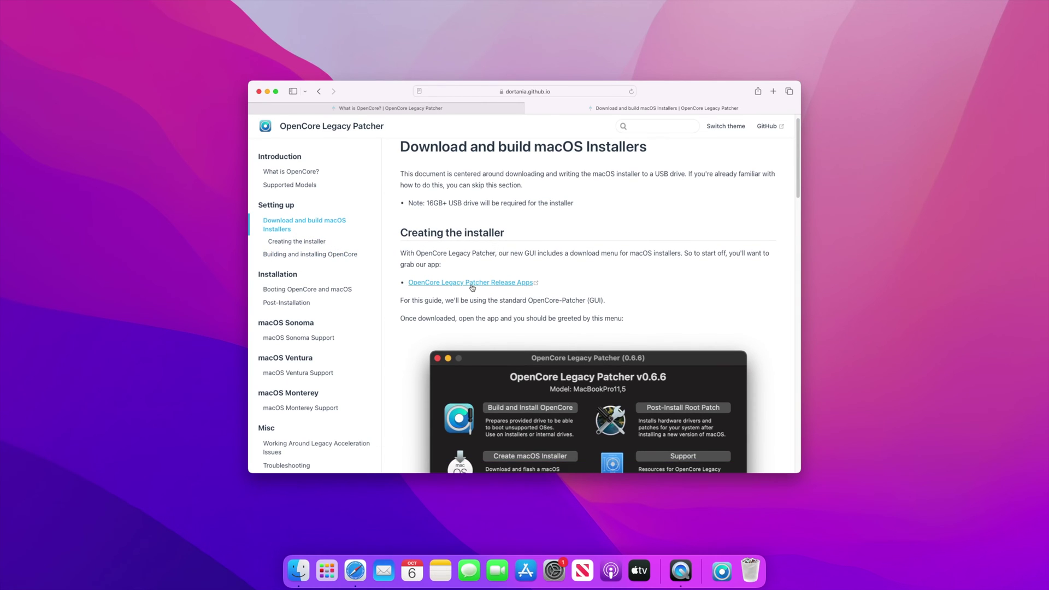
scroll(472, 286, down, 5)
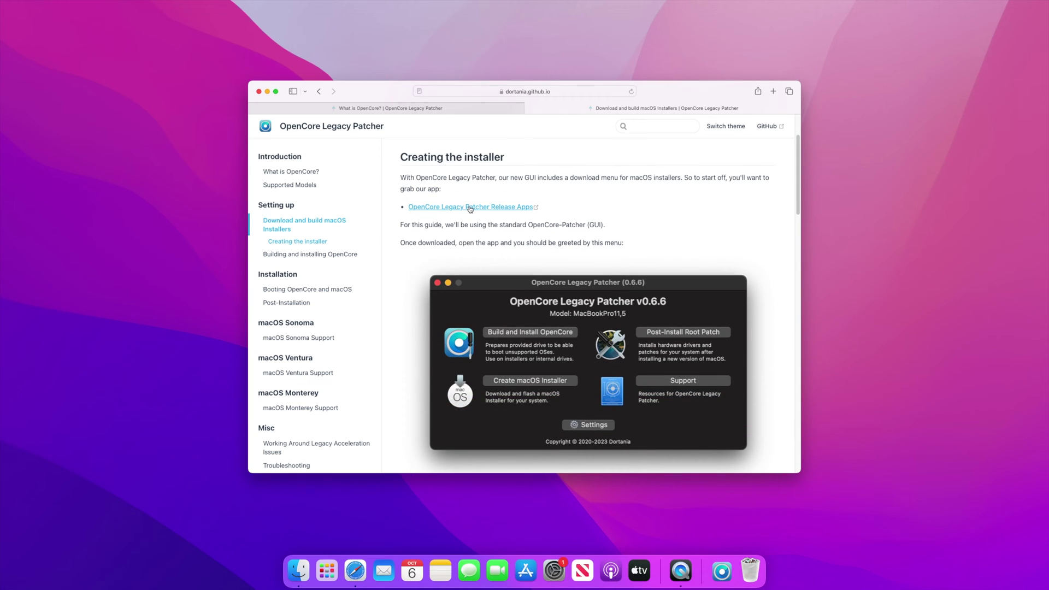
click(470, 207)
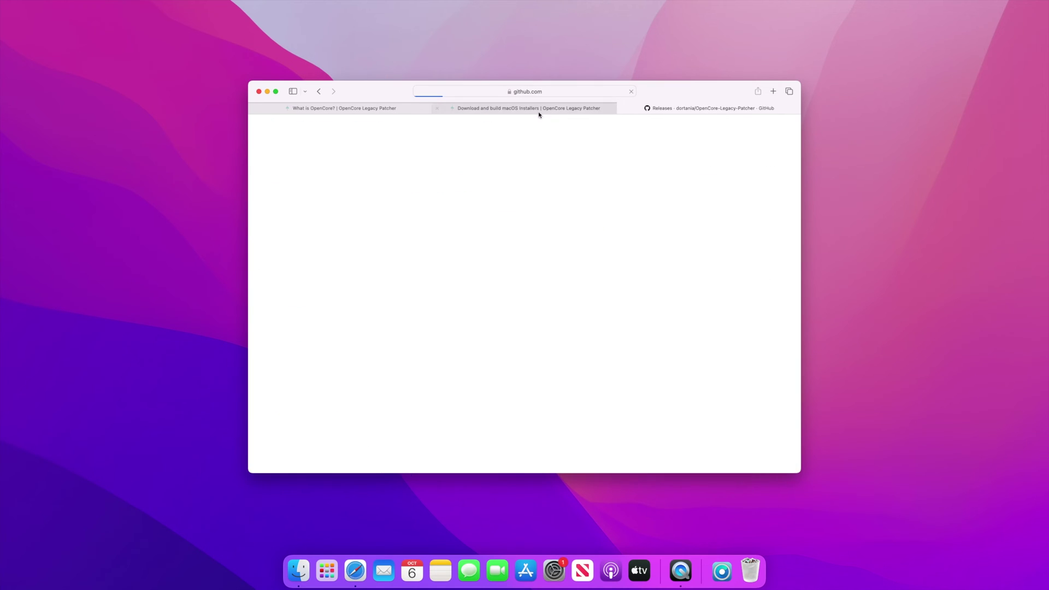
Step: Close the extra guide tab, check the downloaded OpenCore-Patcher app, and return to What is OpenCore?
click(439, 108)
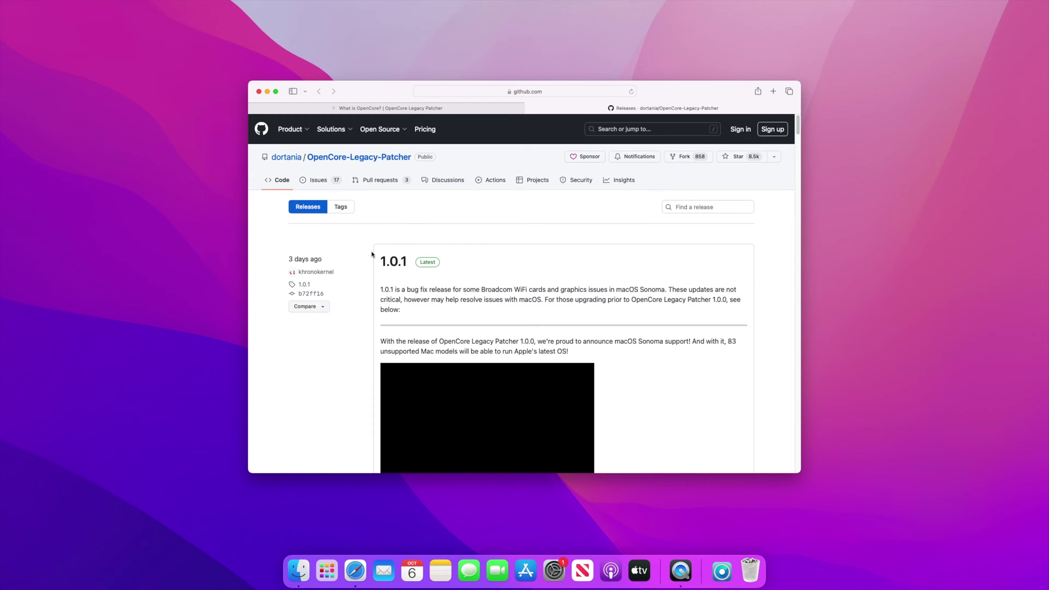
scroll(371, 254, down, 3)
scroll(372, 259, down, 4)
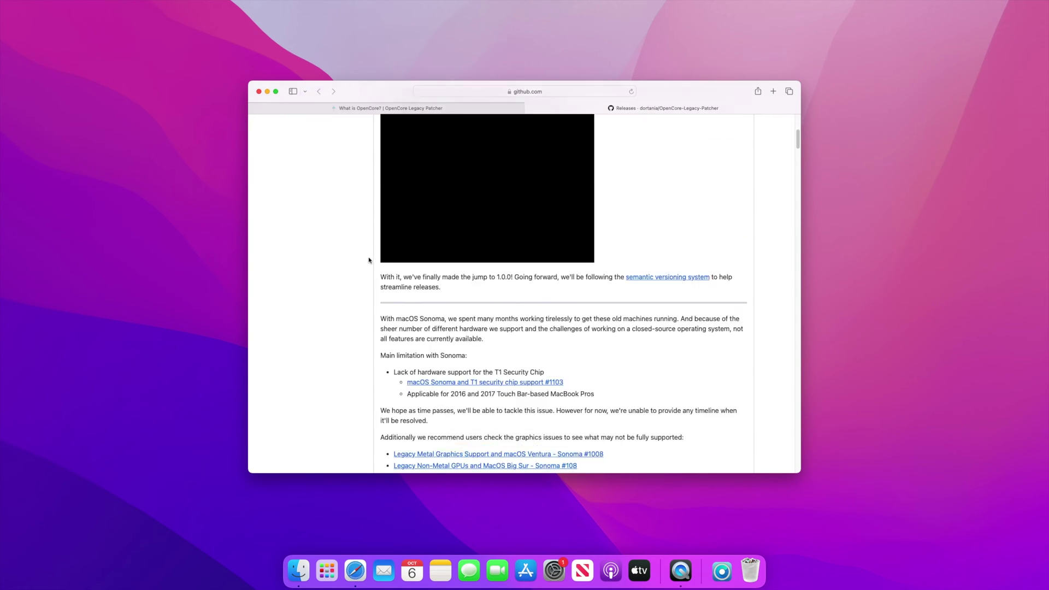
scroll(371, 260, down, 2)
scroll(385, 261, down, 5)
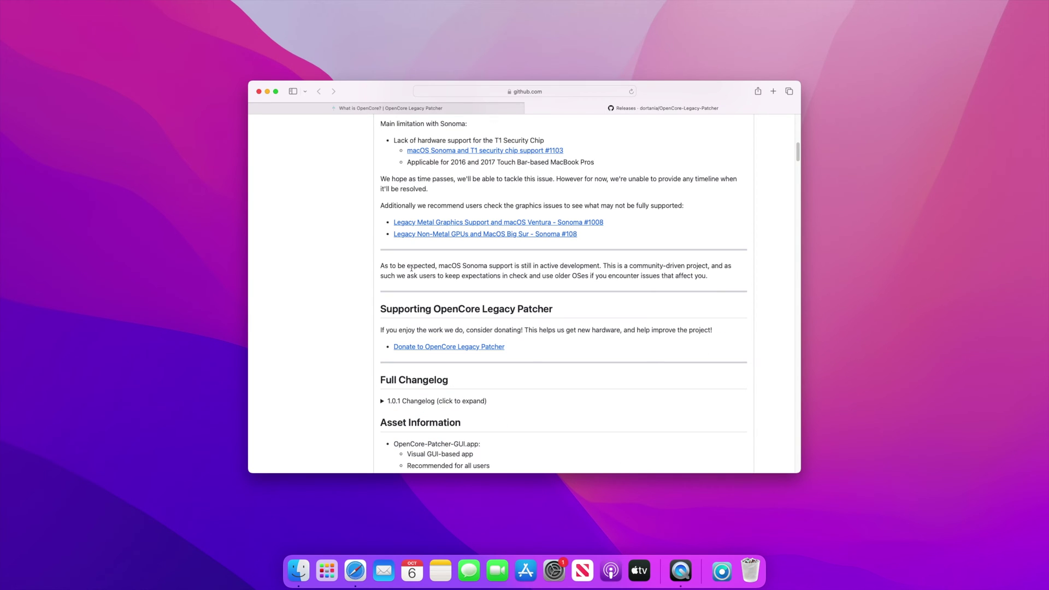
scroll(491, 311, down, 7)
scroll(541, 330, down, 1)
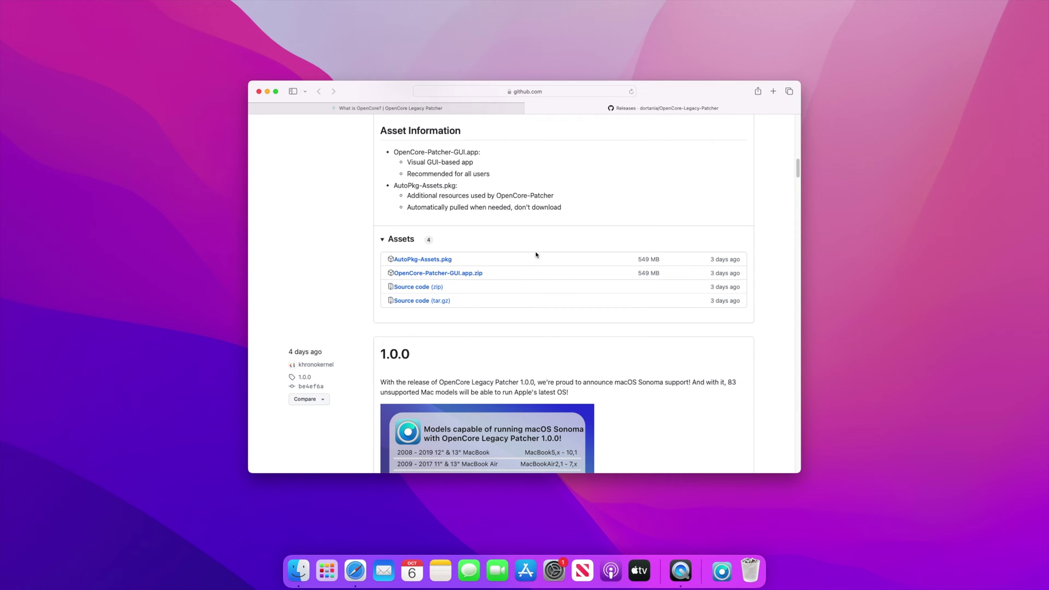
click(722, 567)
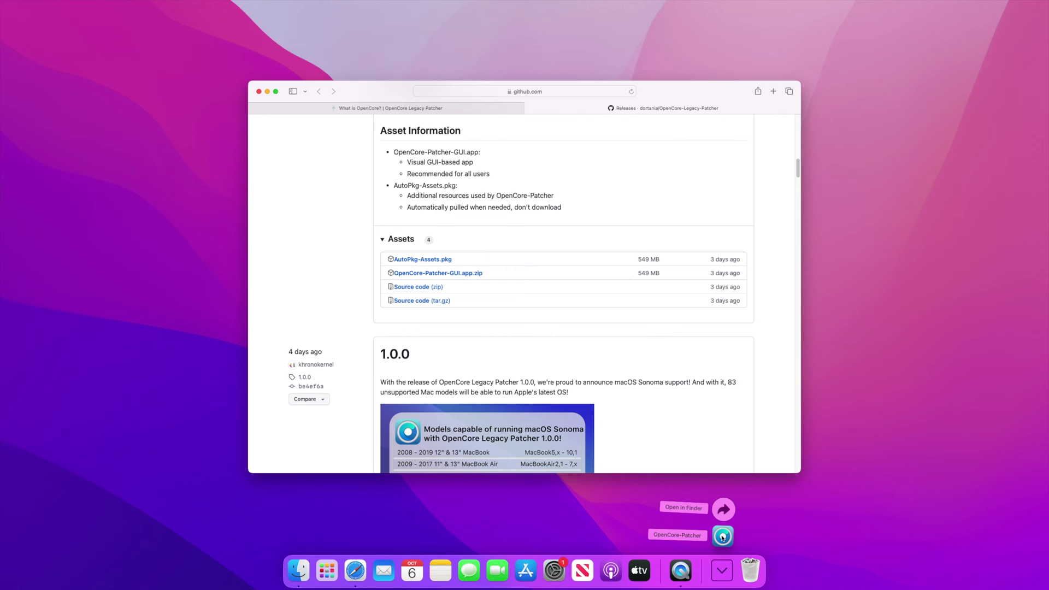
click(533, 135)
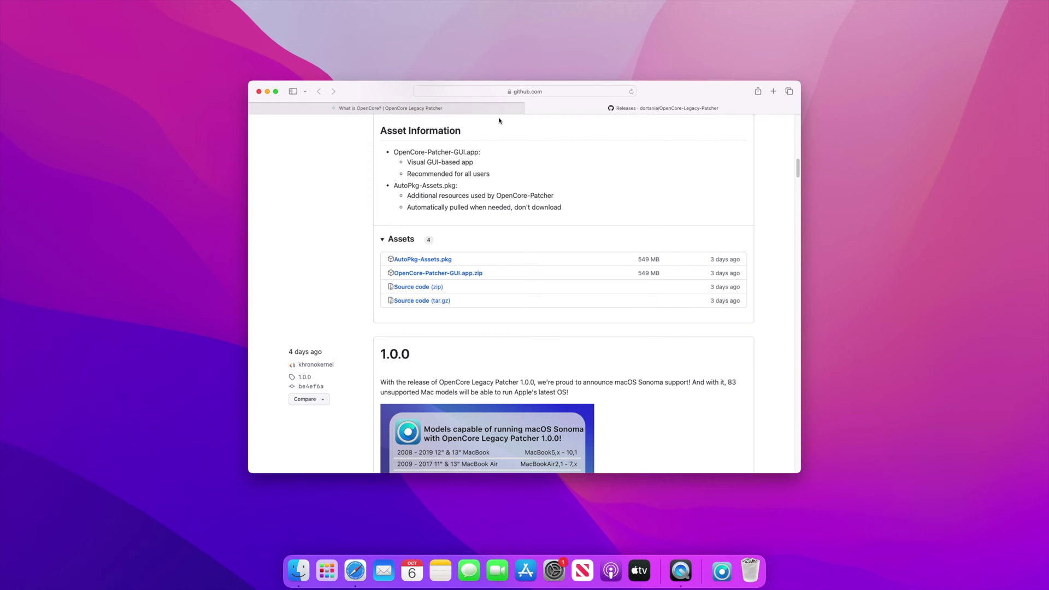
click(469, 109)
mouse_move(456, 255)
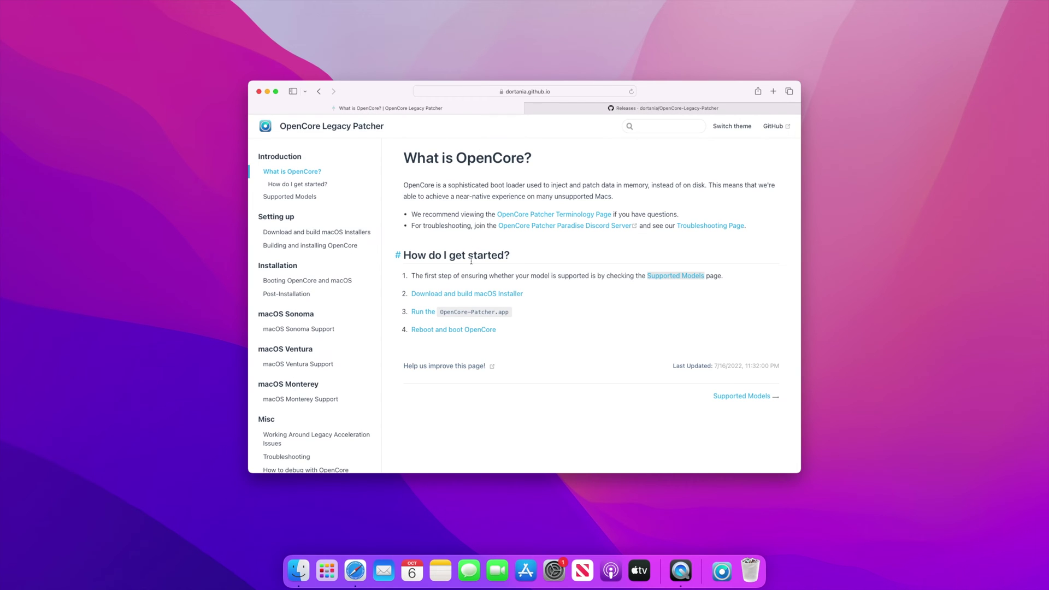
Step: Open the Download and build macOS Installers guide, then minimize the Safari window
click(440, 295)
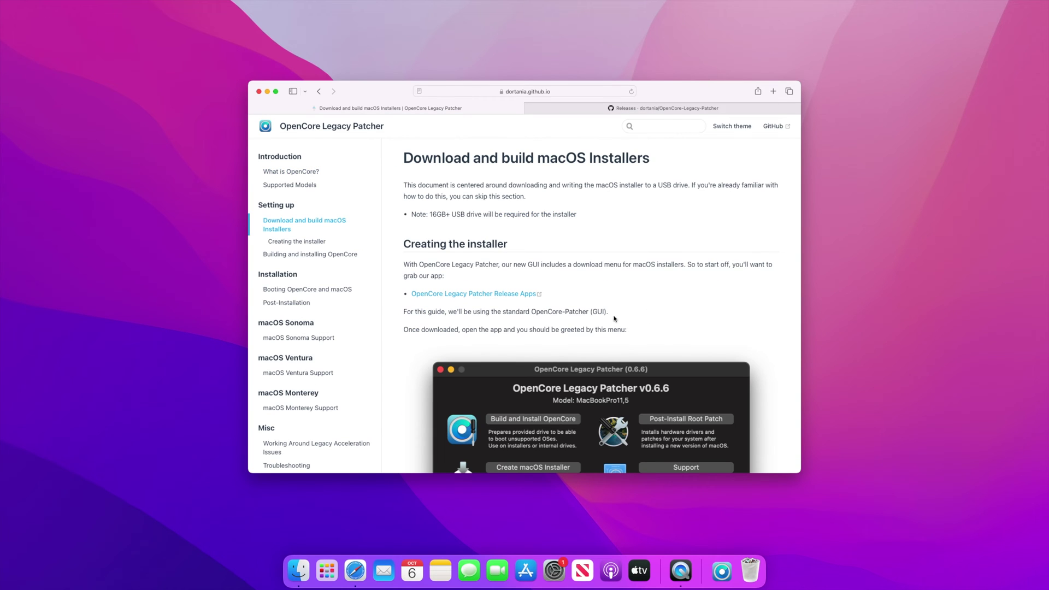
scroll(574, 311, down, 3)
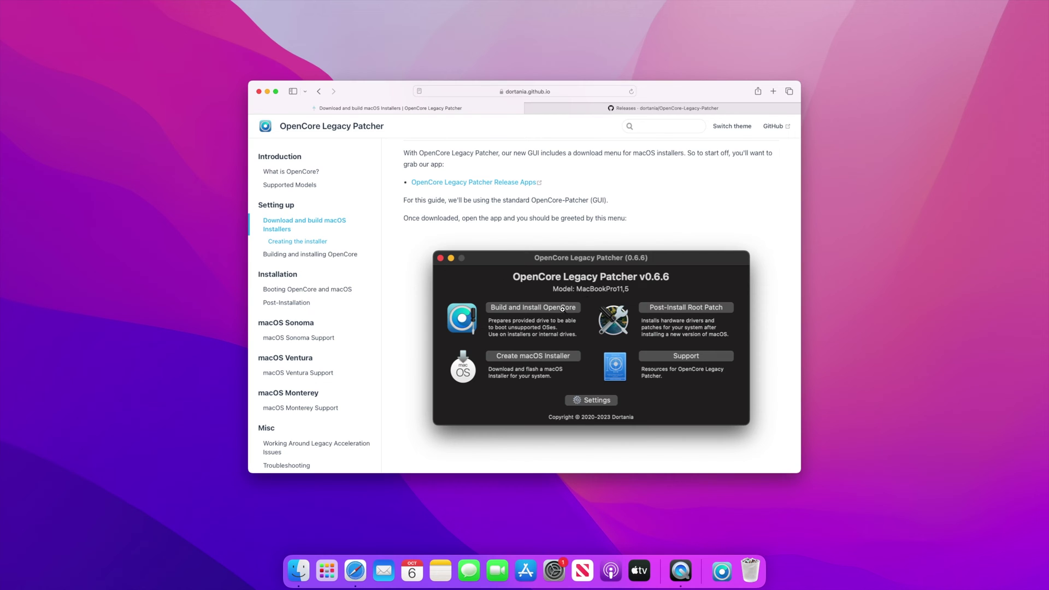
scroll(566, 314, down, 3)
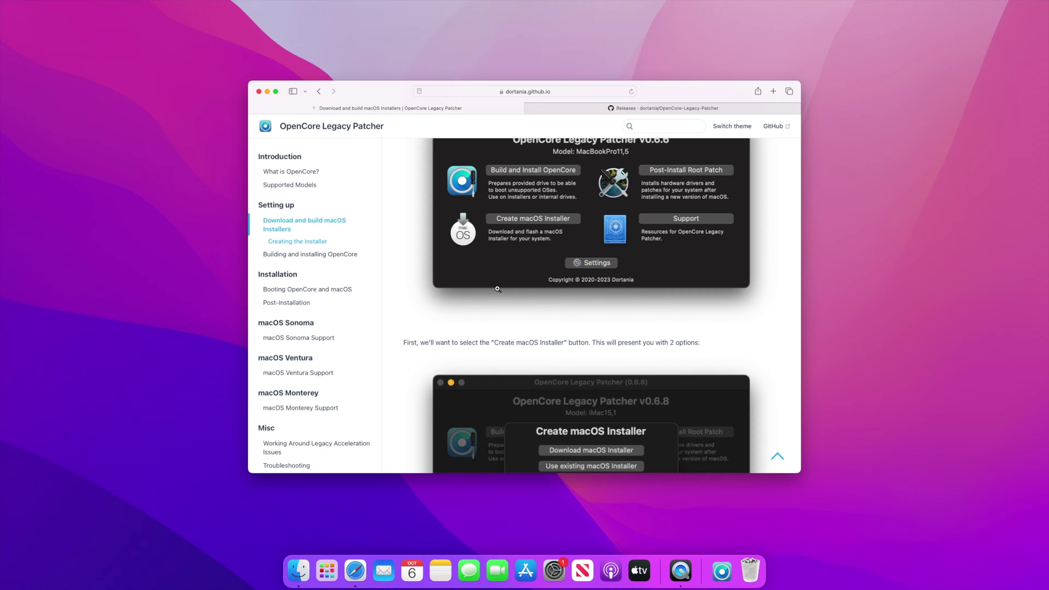
click(268, 91)
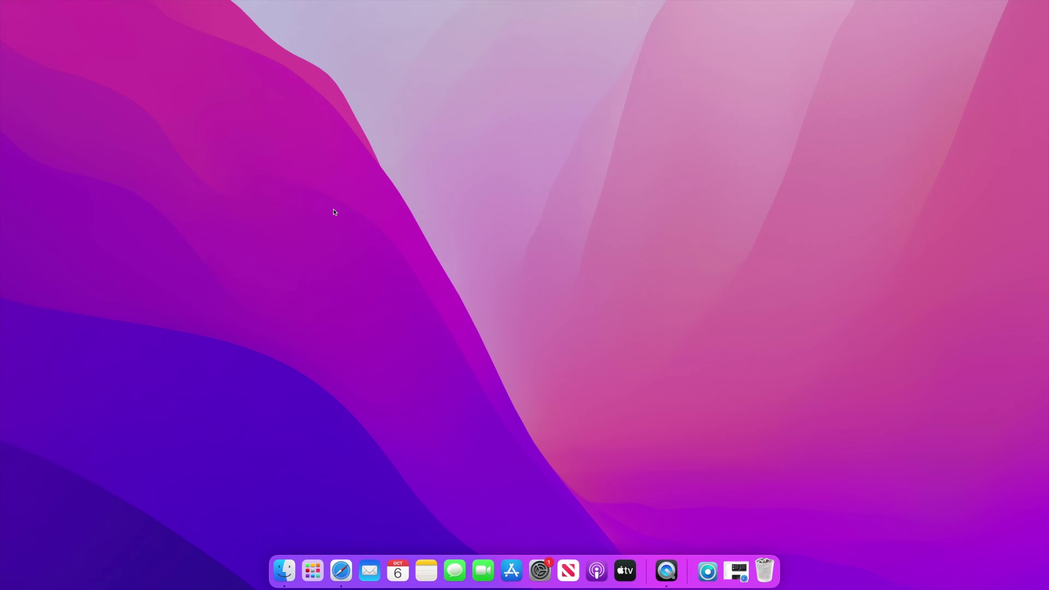
Step: Launch Disk Utility via Spotlight, show all devices, and select the APPLE SSD SM1024G drive
key(super+space)
text(disk)
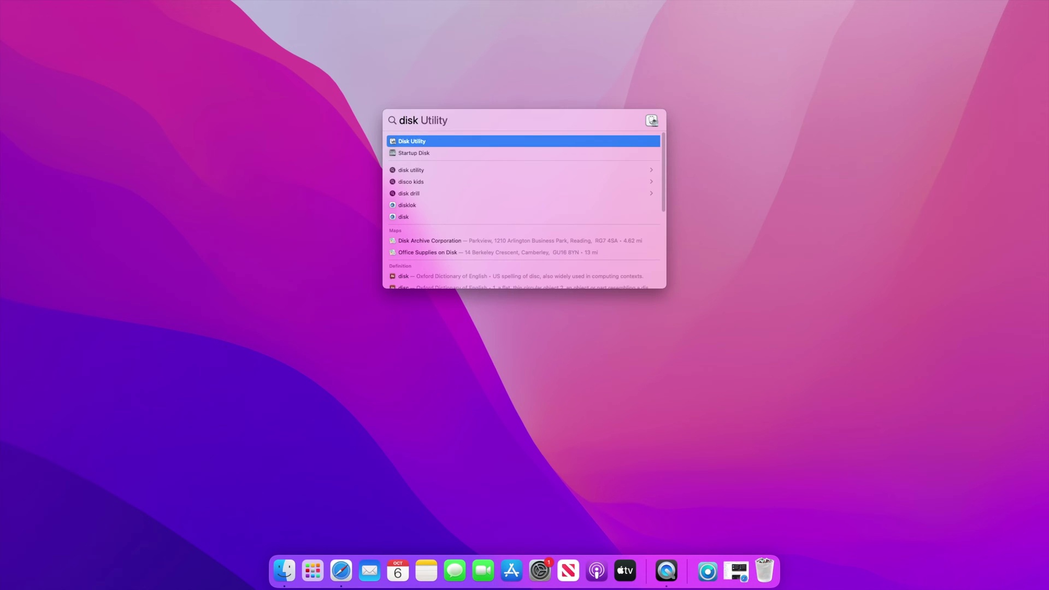
key(Down)
key(Up)
key(Return)
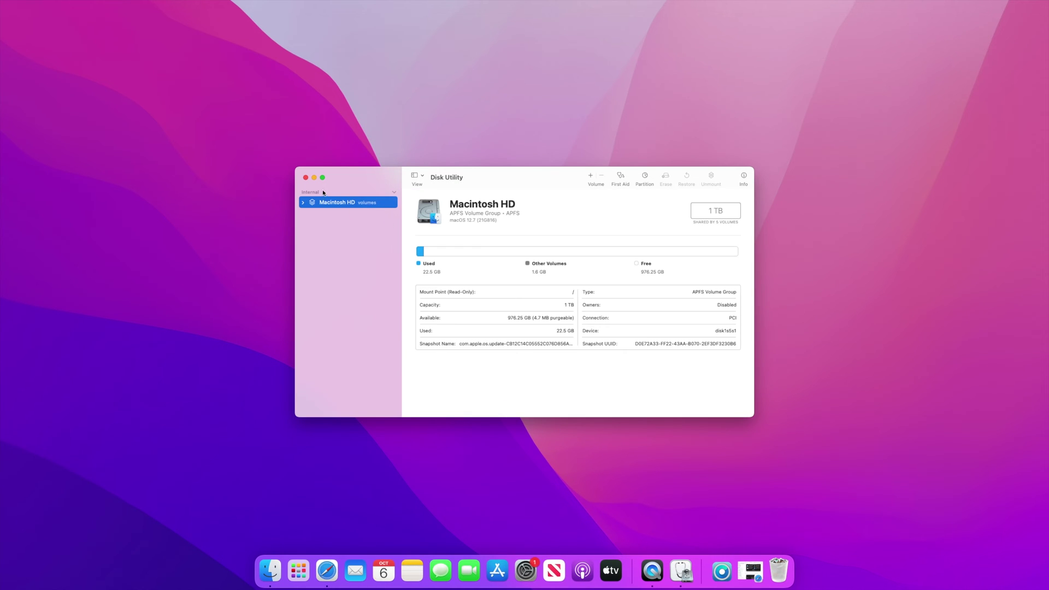
click(418, 179)
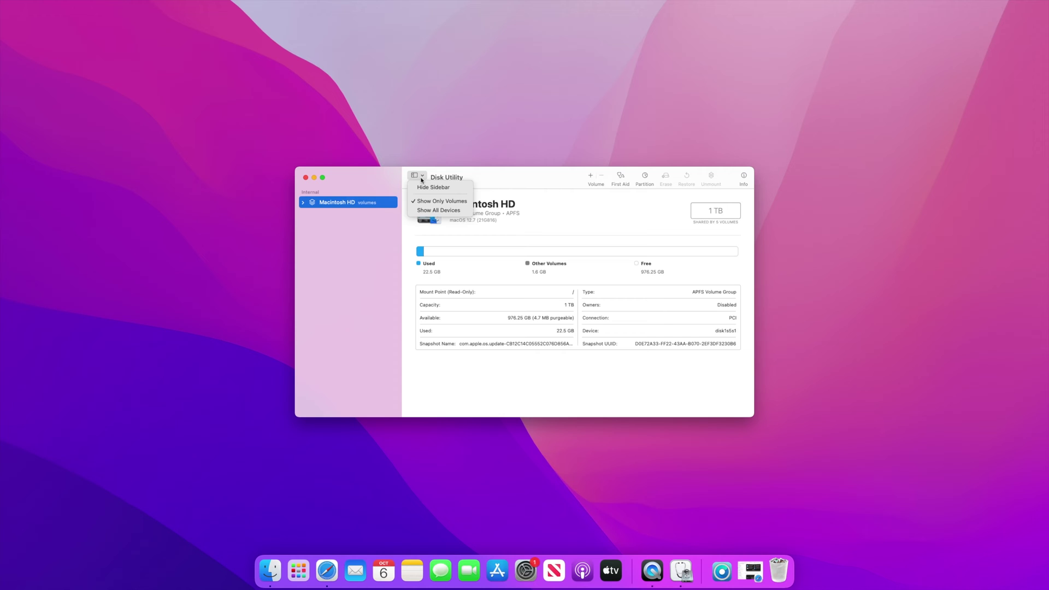
click(430, 206)
click(354, 202)
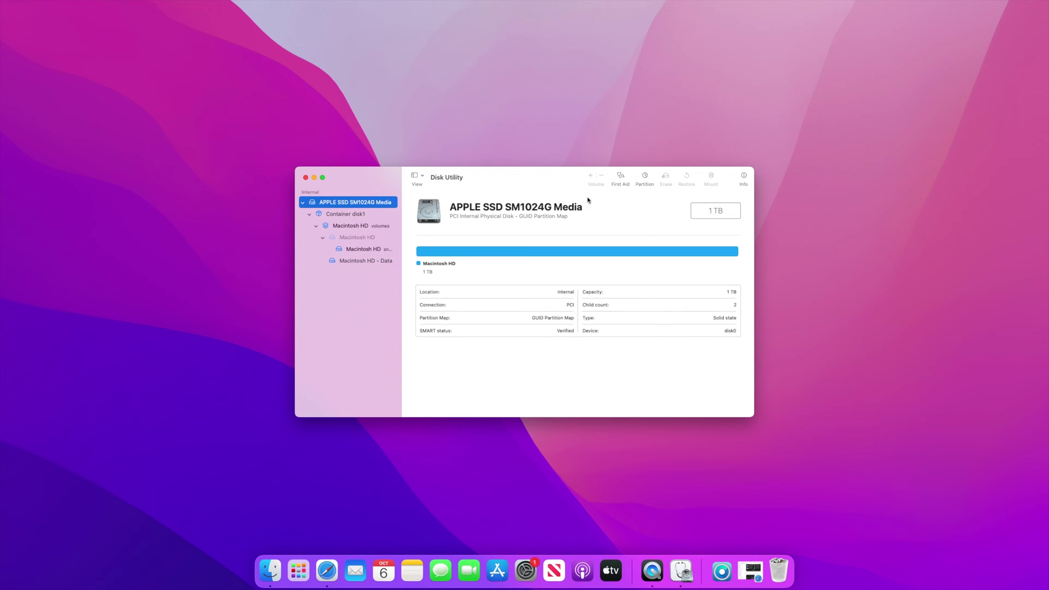
Step: Add a 500 GB APFS partition named macOS Sonoma and apply it, accepting the resize warning
click(645, 179)
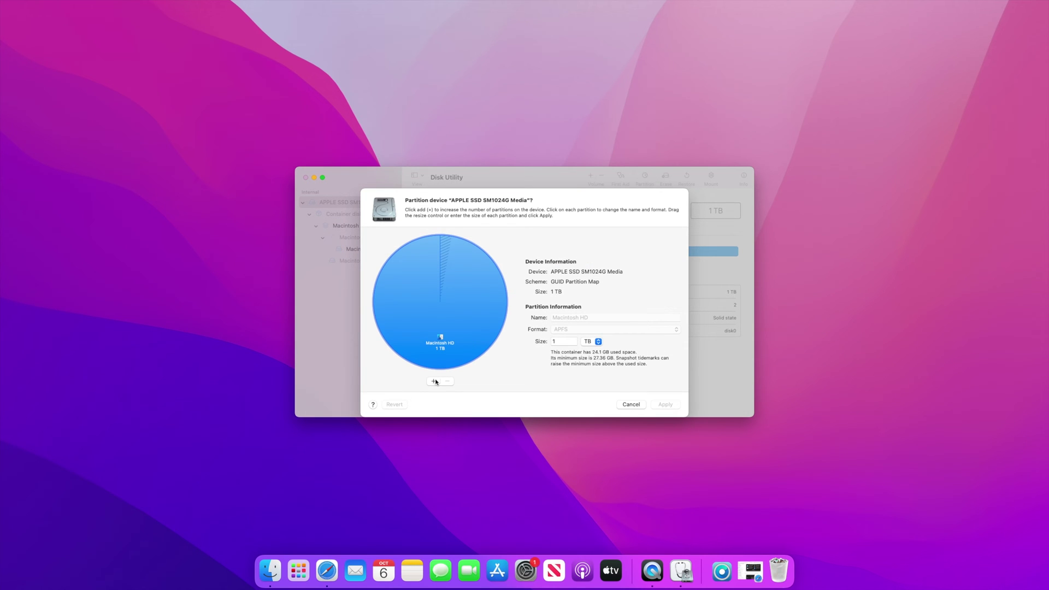
click(435, 381)
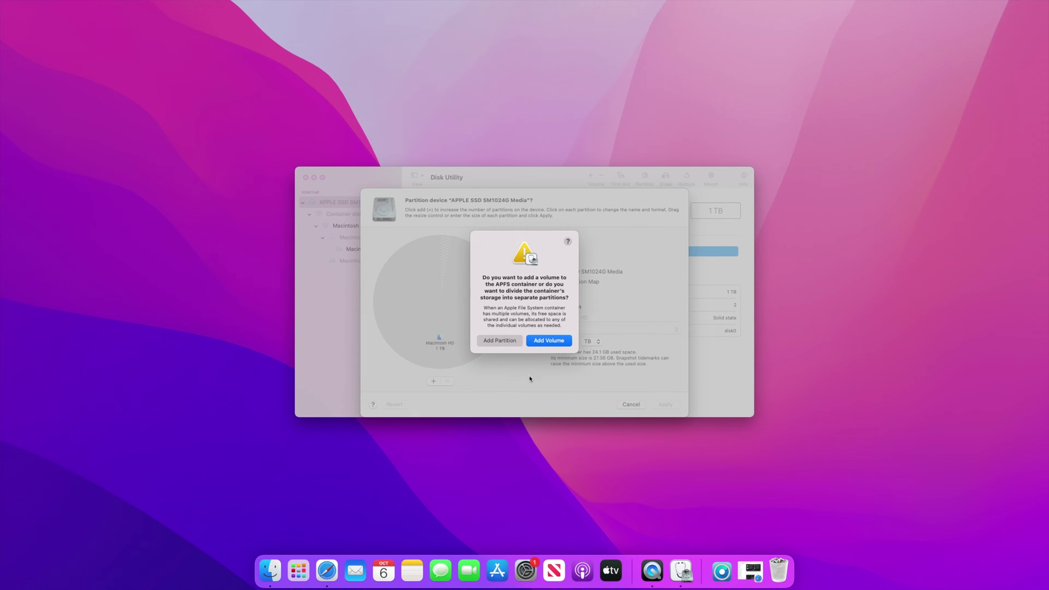
click(502, 341)
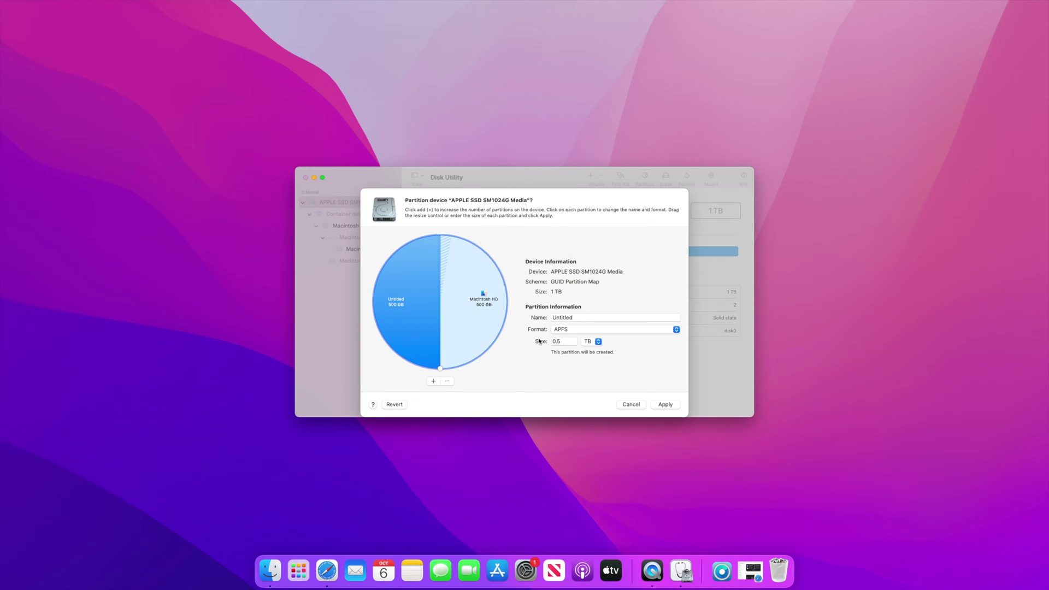
double_click(584, 317)
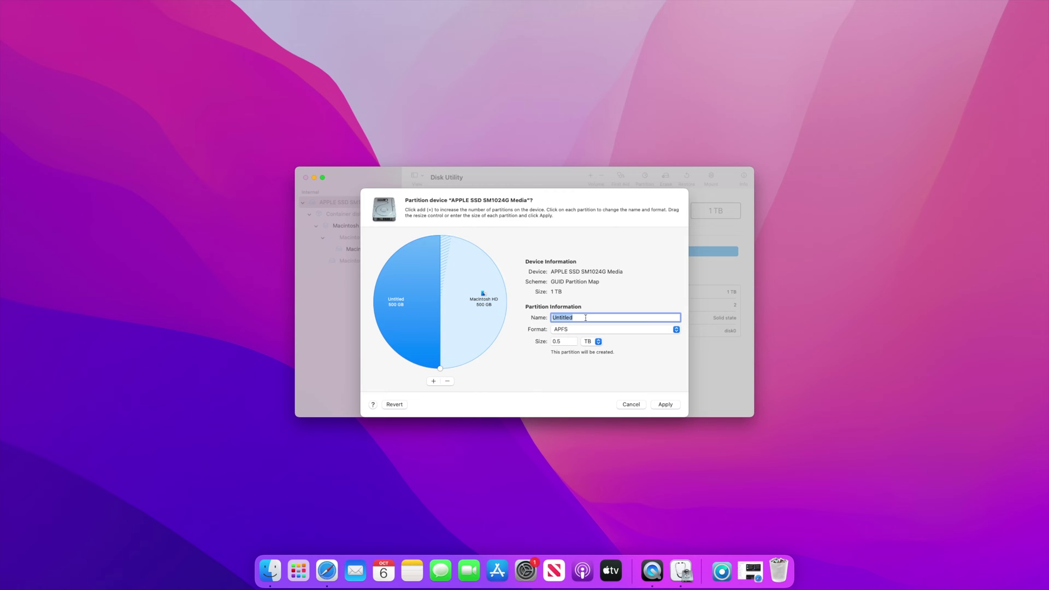
text(ma)
click(664, 405)
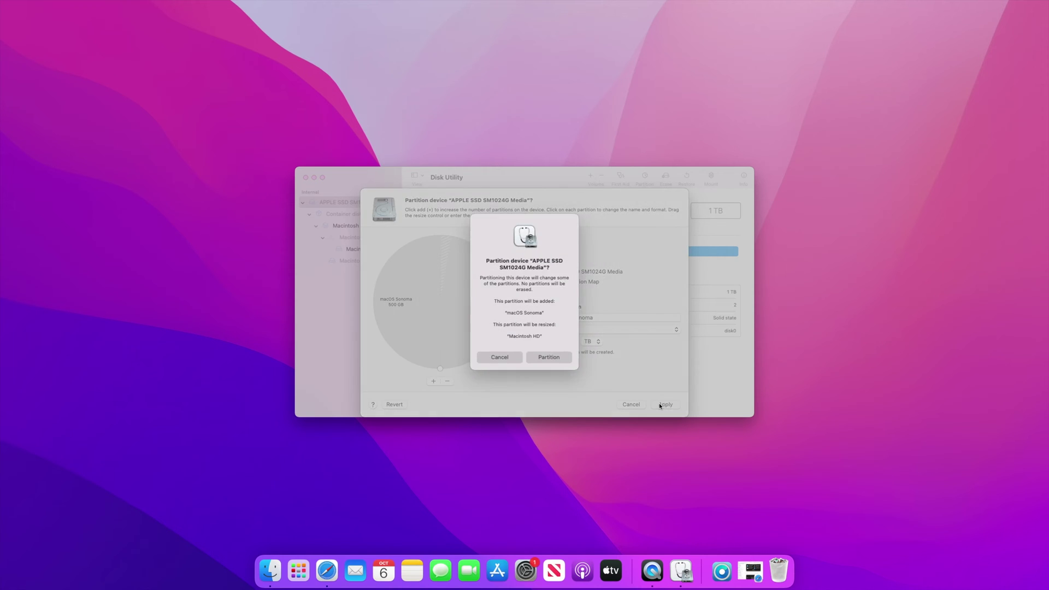
click(543, 360)
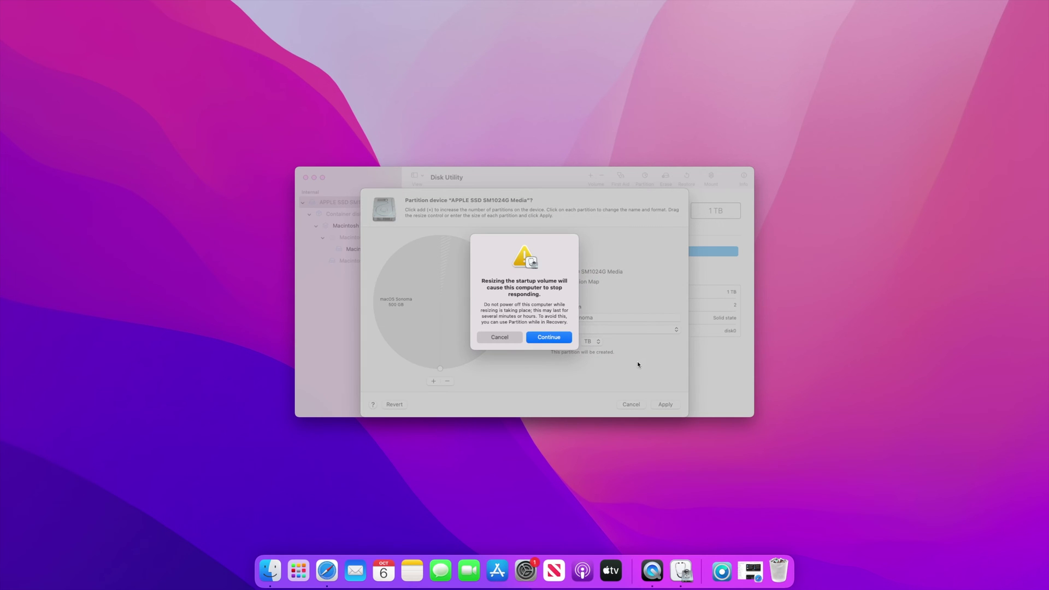
click(557, 339)
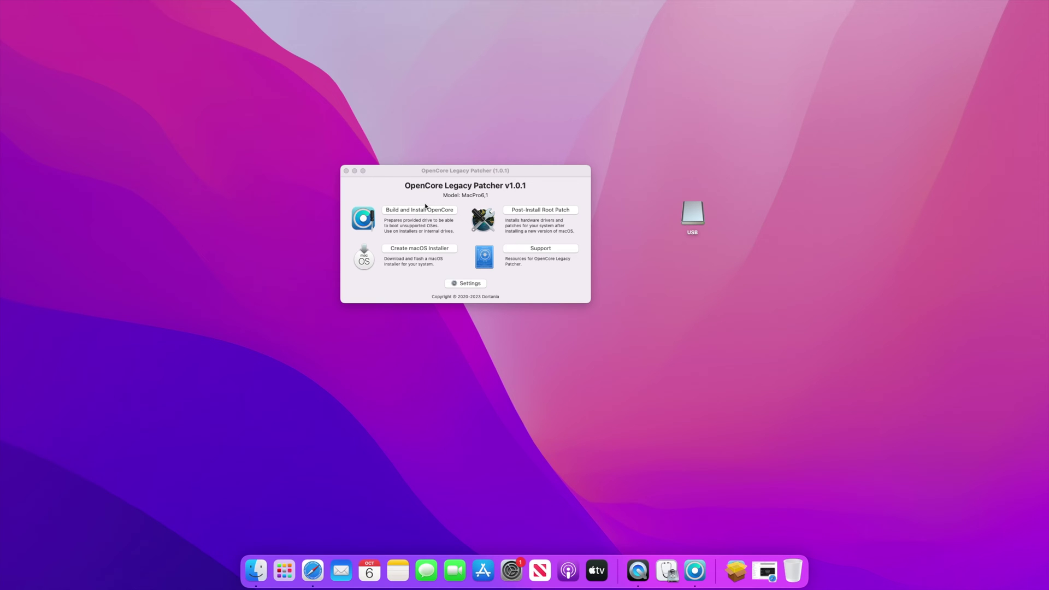
Step: Rearrange the patcher window and USB icon, browse downloadable installers, then reopen Create macOS Installer
drag(455, 173, 463, 179)
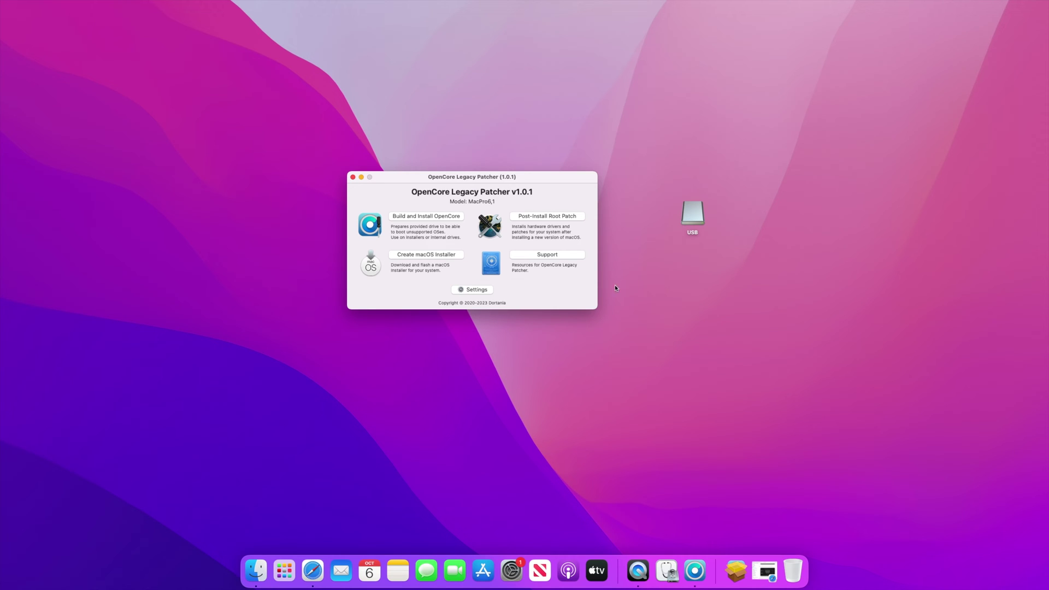
drag(689, 224, 672, 242)
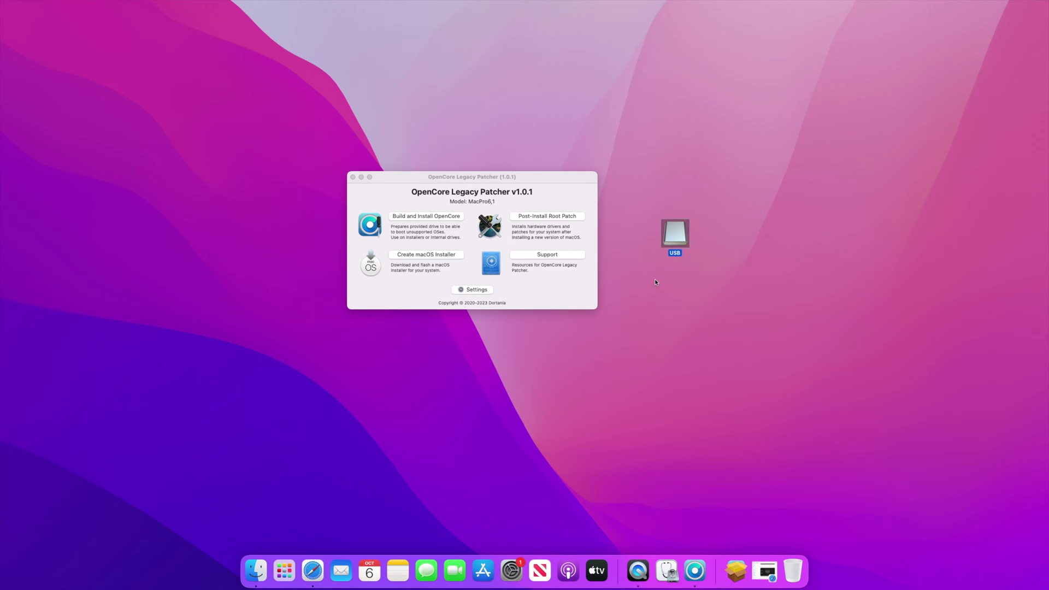
click(562, 179)
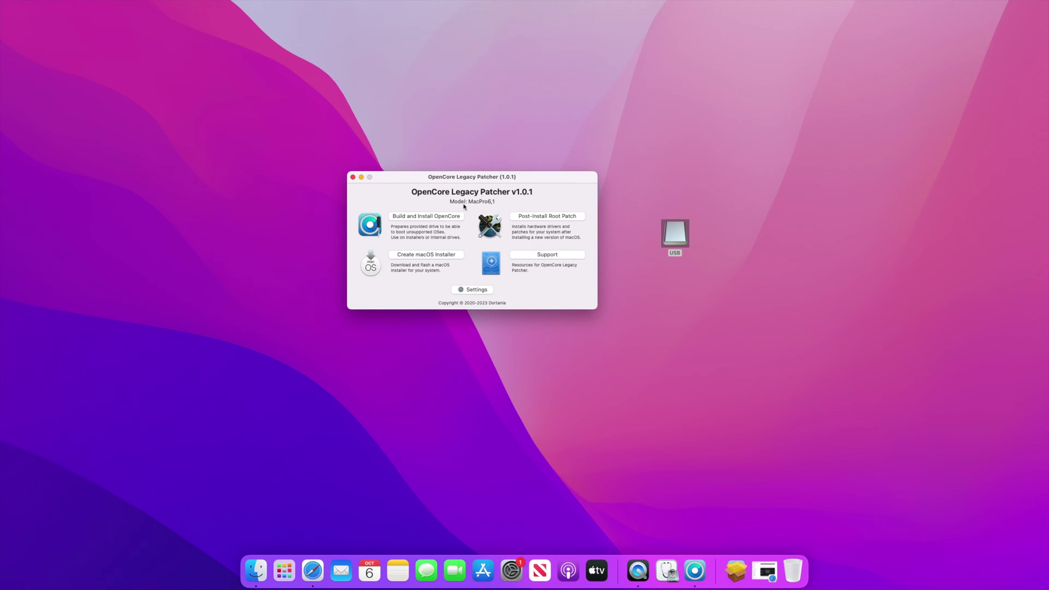
click(447, 255)
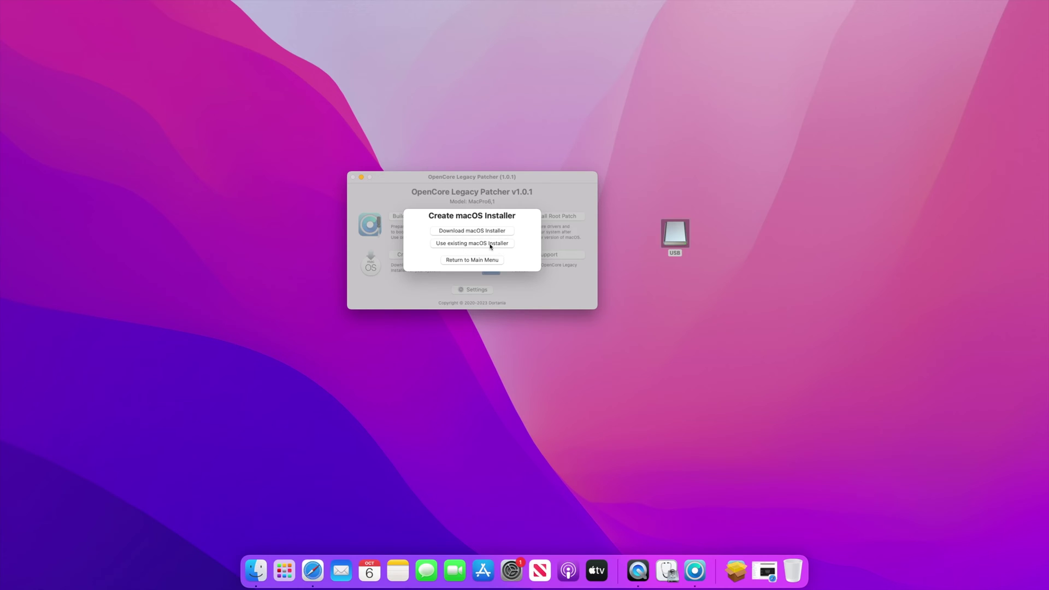
click(472, 231)
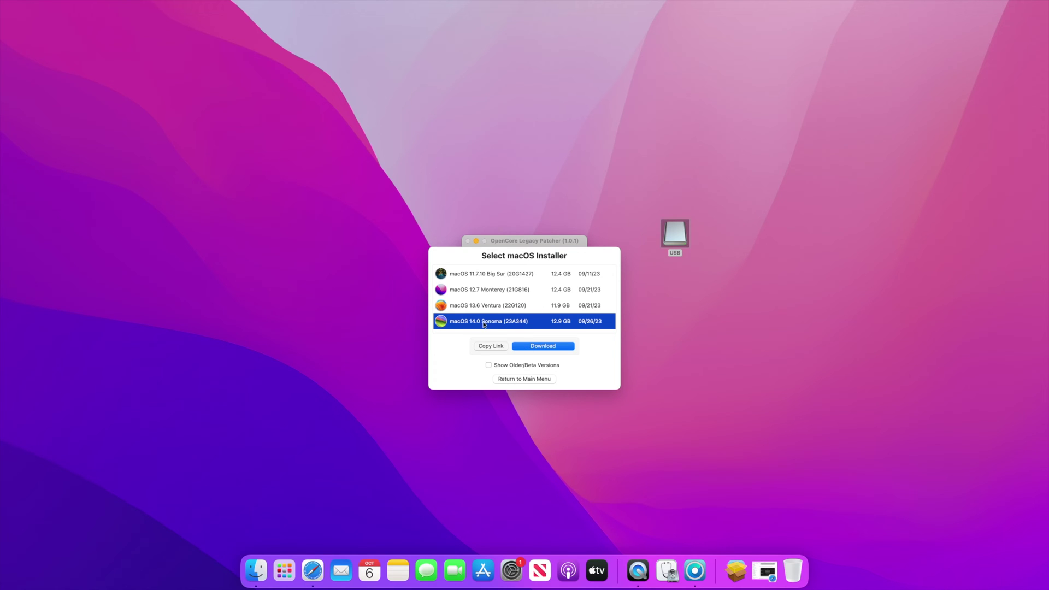
click(537, 379)
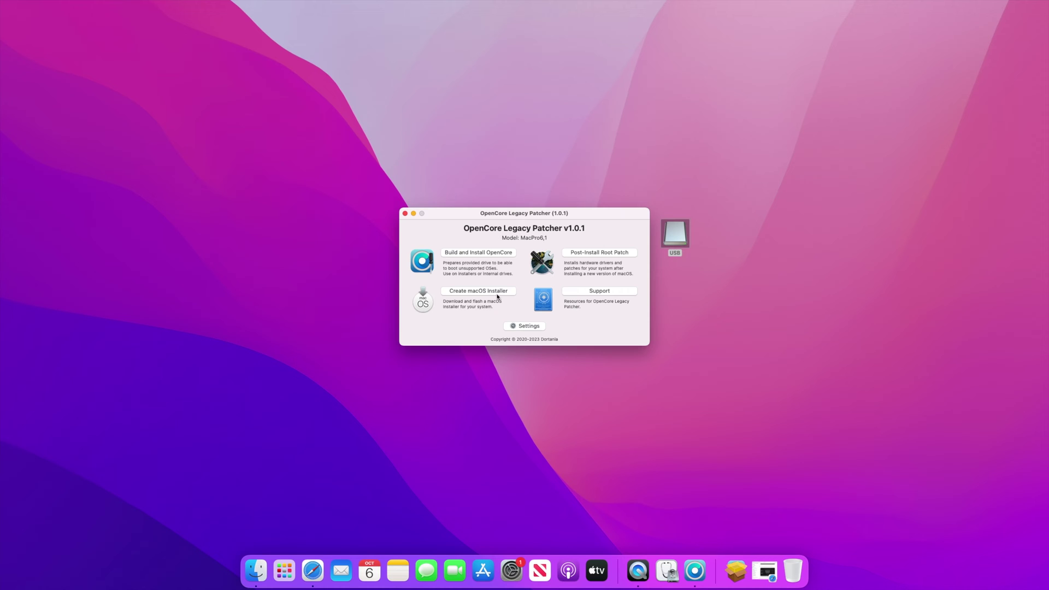
click(499, 293)
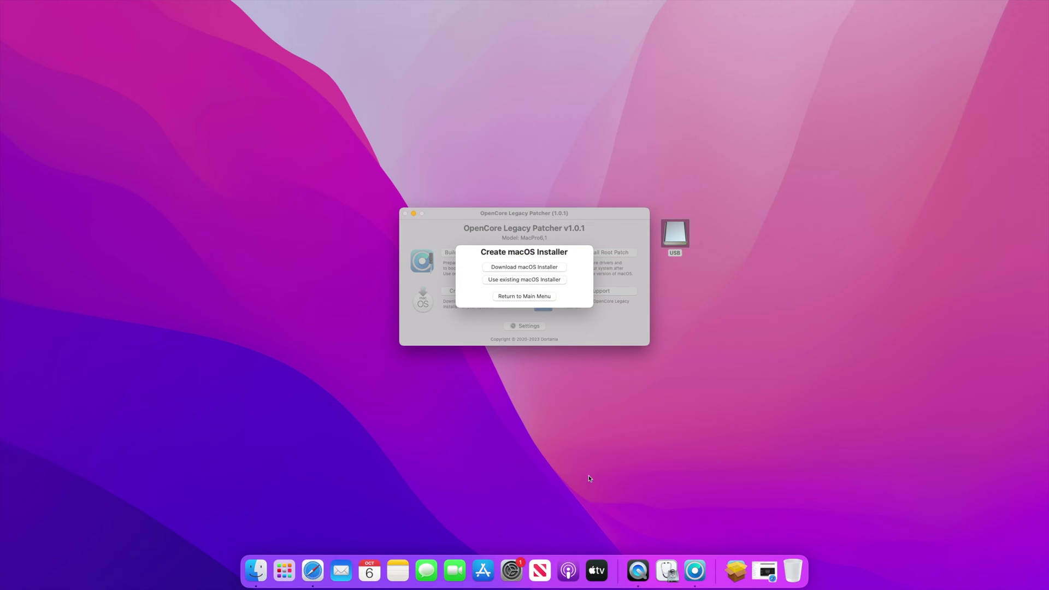
Step: Download the Sonoma 14.0 InstallAssistant.pkg from mrmacintosh.com's Sonoma Installers page, then minimize Safari
click(765, 570)
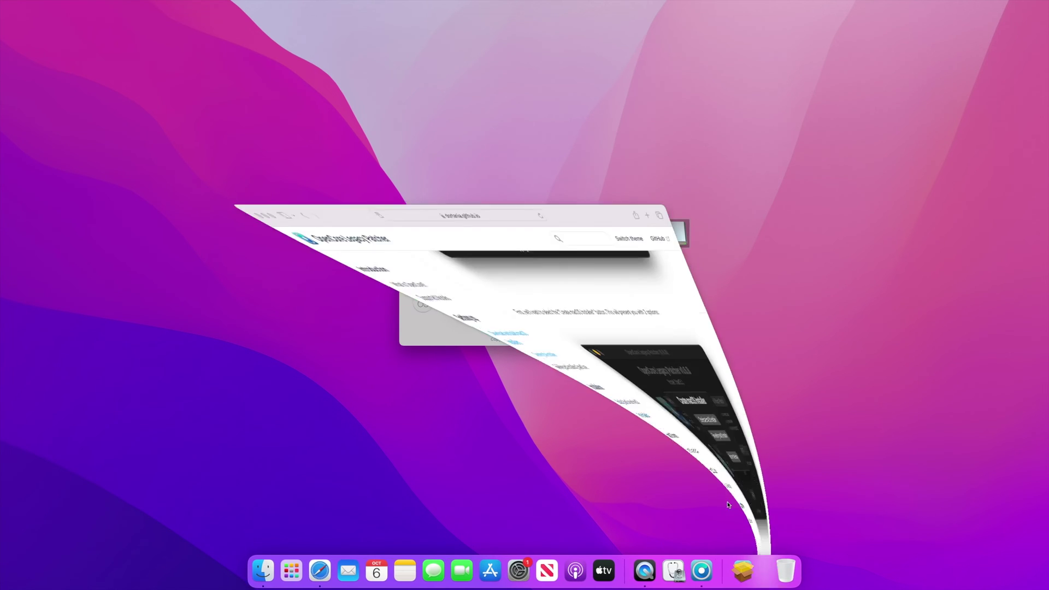
click(606, 55)
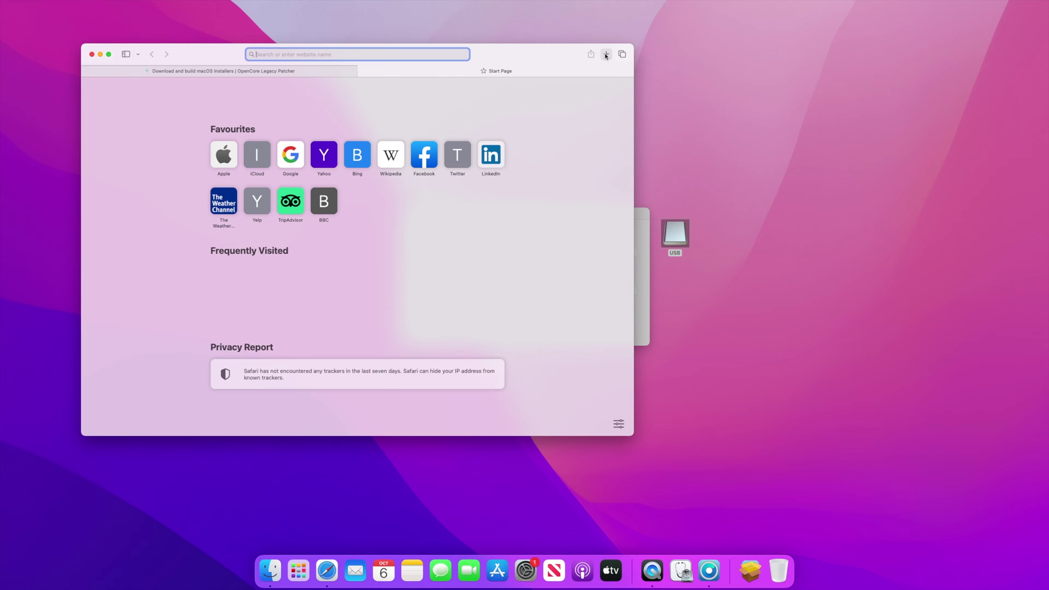
text(mr)
key(Return)
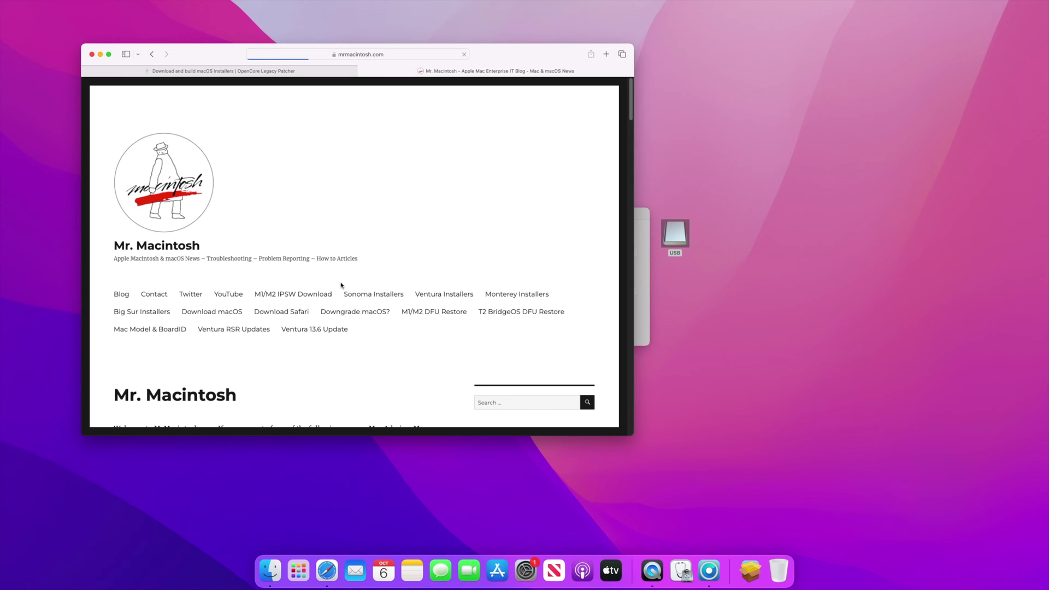
click(370, 295)
scroll(362, 328, down, 5)
scroll(356, 316, down, 3)
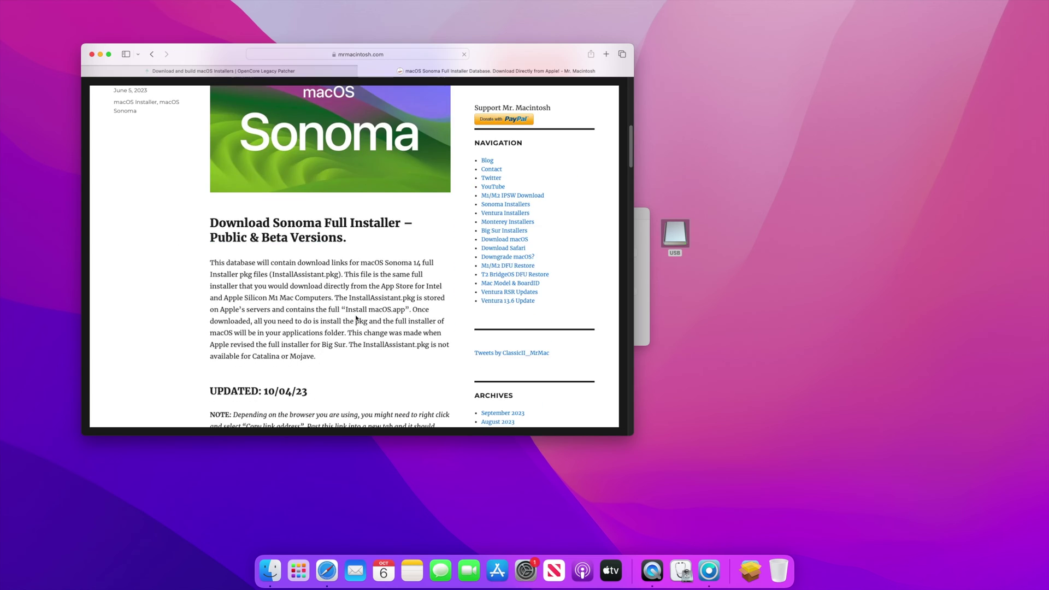
scroll(356, 316, down, 2)
scroll(354, 319, down, 2)
scroll(339, 311, down, 1)
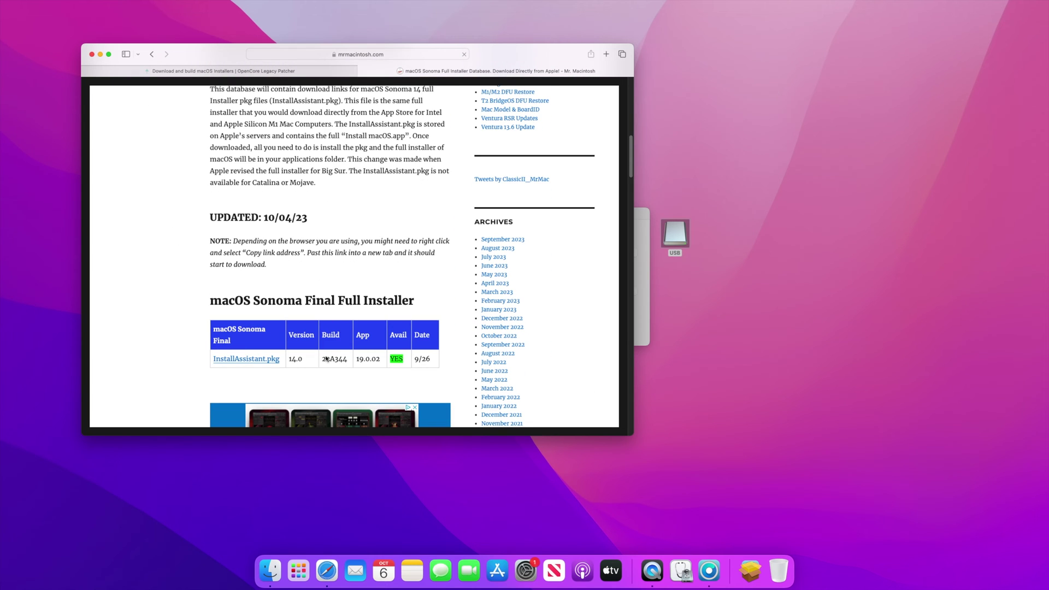
click(261, 363)
click(320, 71)
click(100, 55)
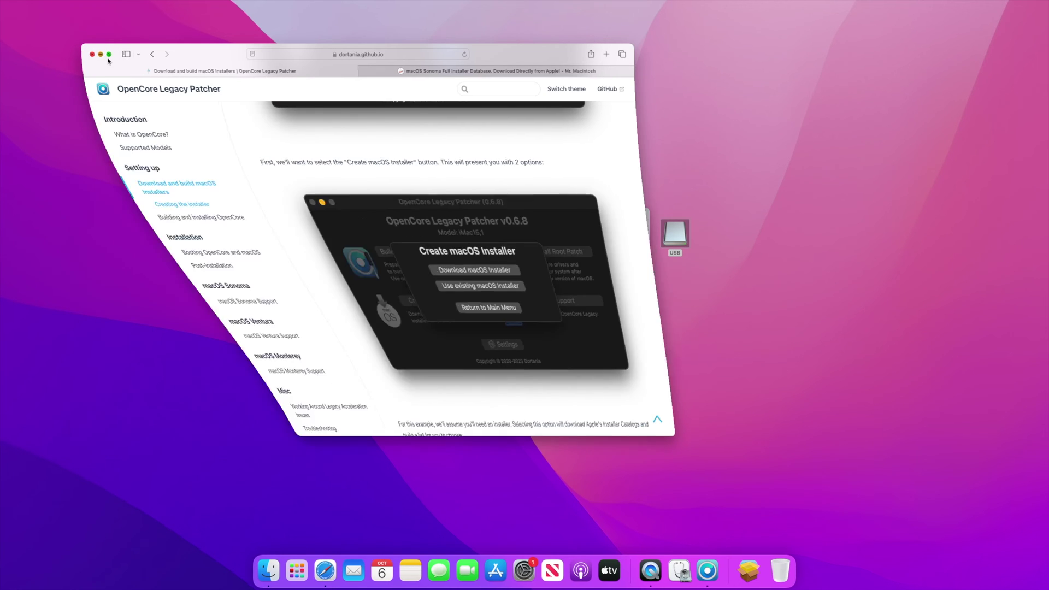
Step: Open InstallAssistant.pkg from Downloads, install it with the admin password, and close Installer
click(736, 570)
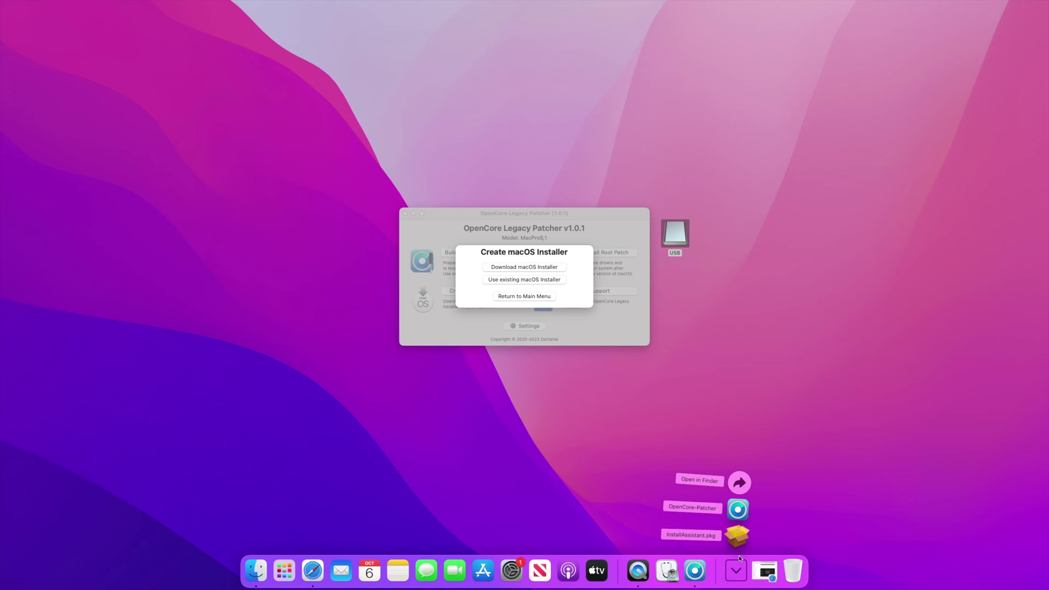
click(737, 540)
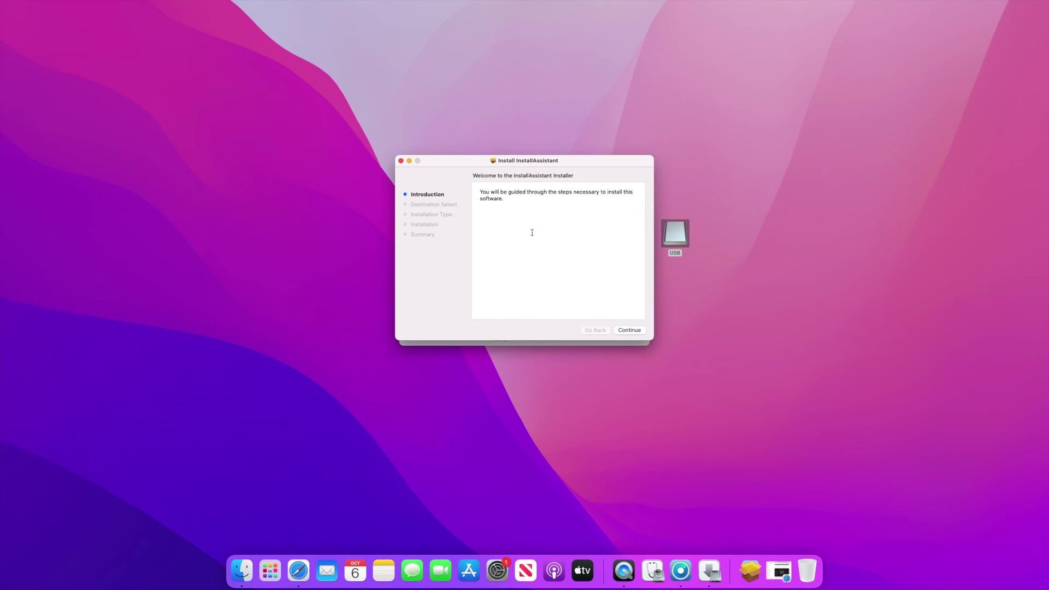
click(625, 329)
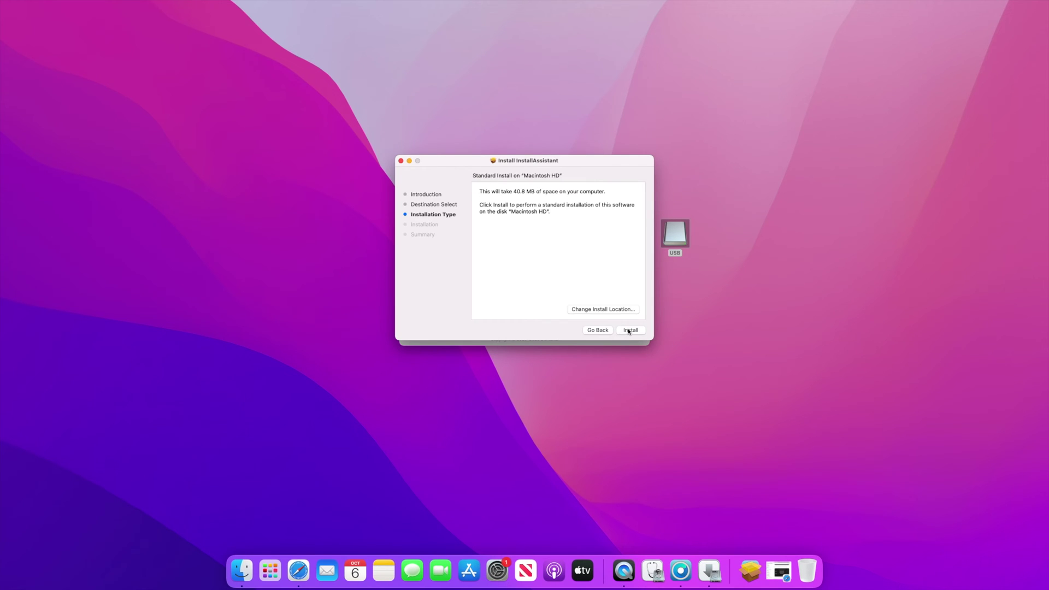
click(630, 330)
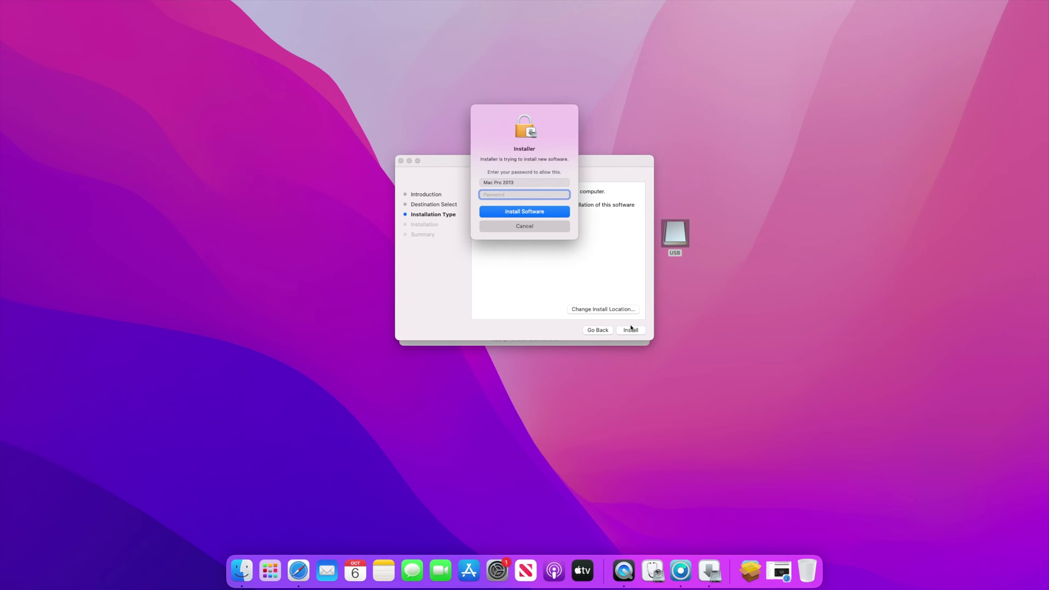
text(•••)
key(Return)
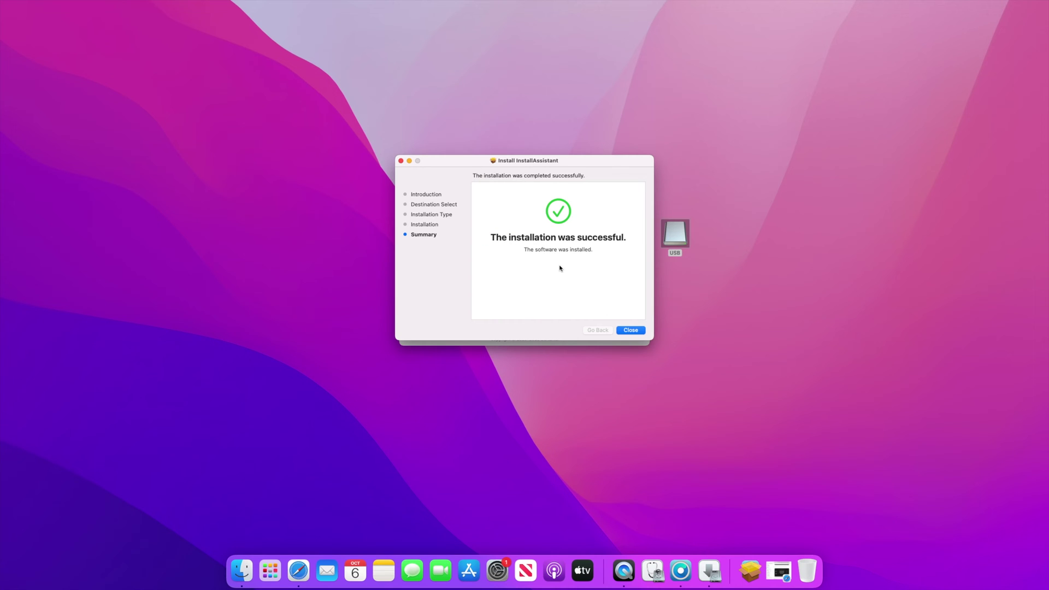
click(631, 329)
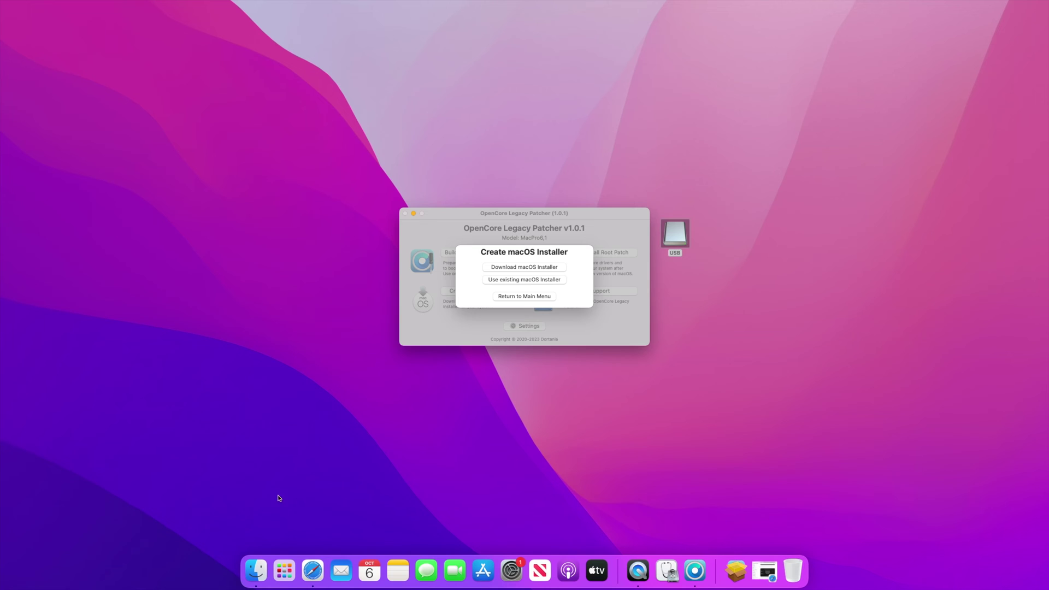
Step: Confirm the Sonoma installer in Launchpad, then write Install macOS Sonoma 14.0 to the disk4 Cruzer Blade
click(284, 570)
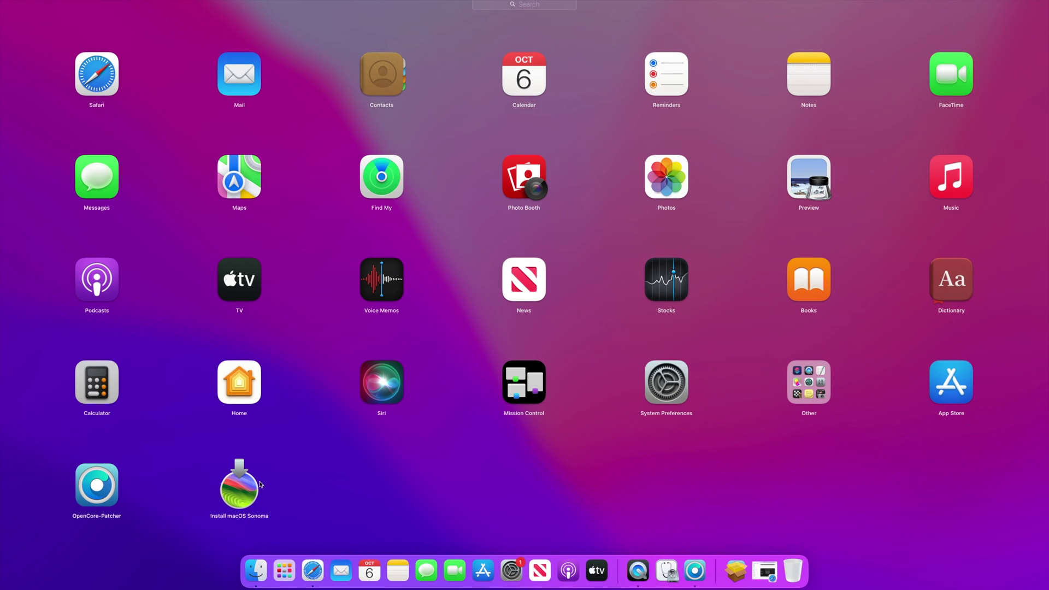
click(457, 468)
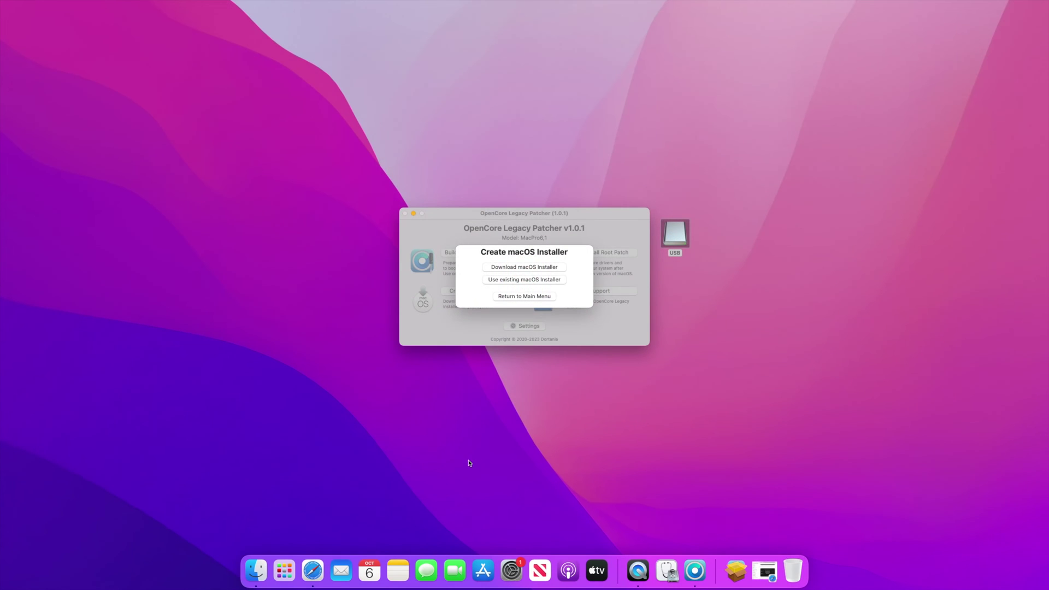
click(527, 279)
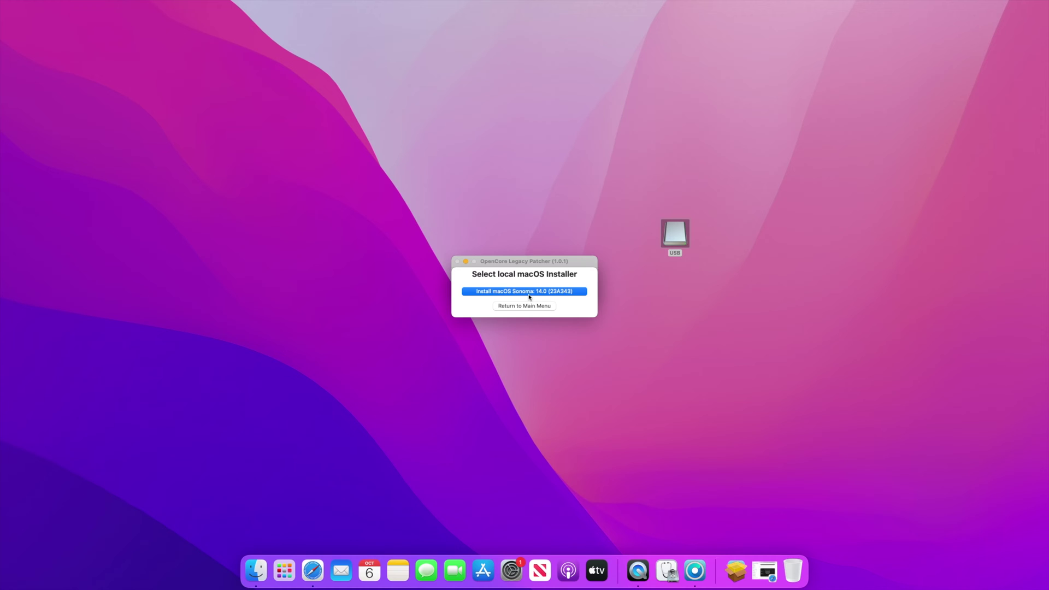
click(529, 292)
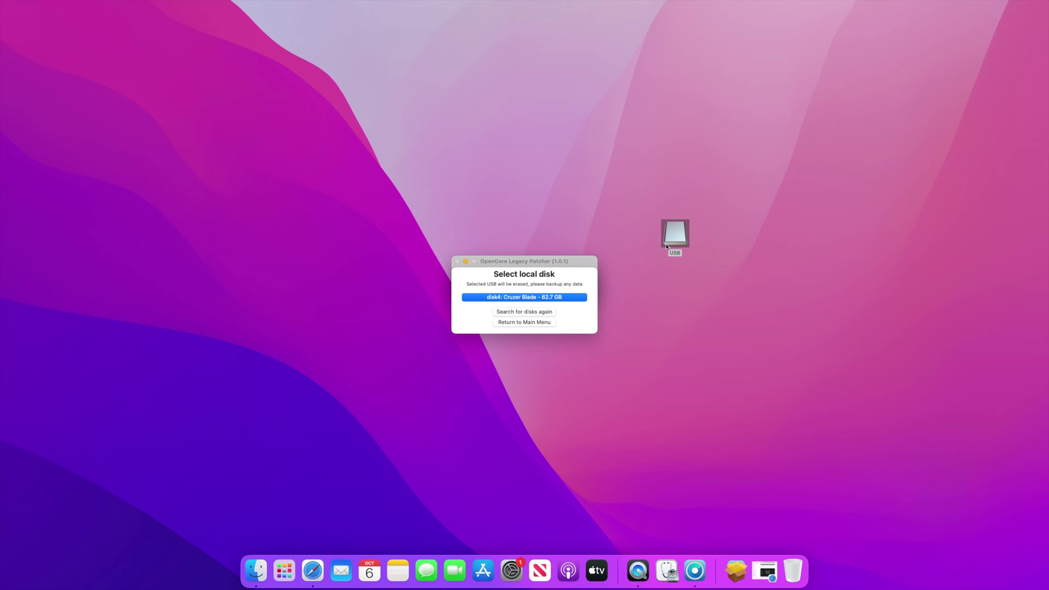
click(529, 300)
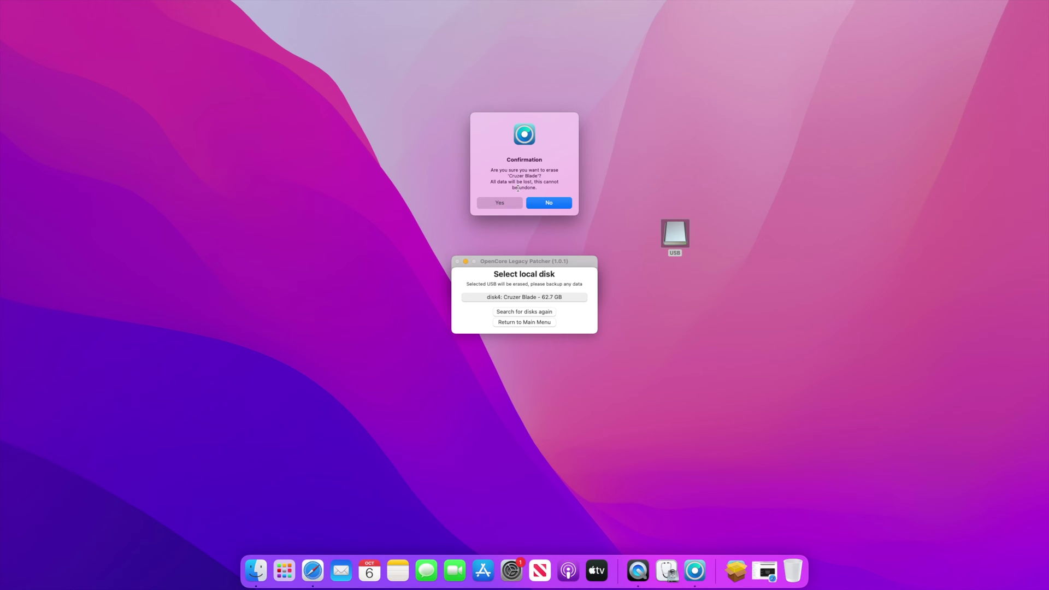
click(508, 203)
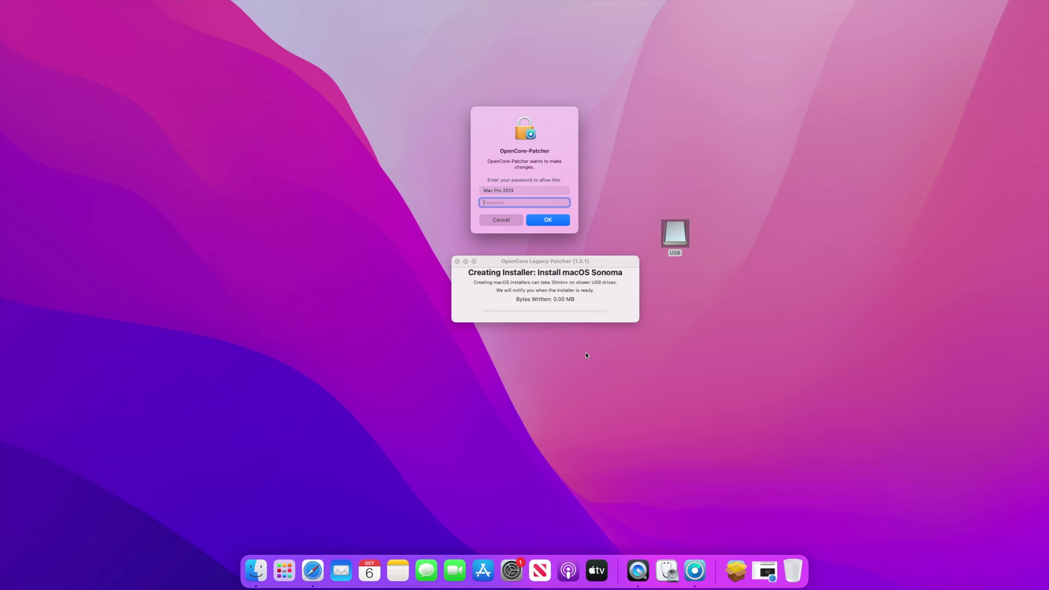
text(******)
key(Return)
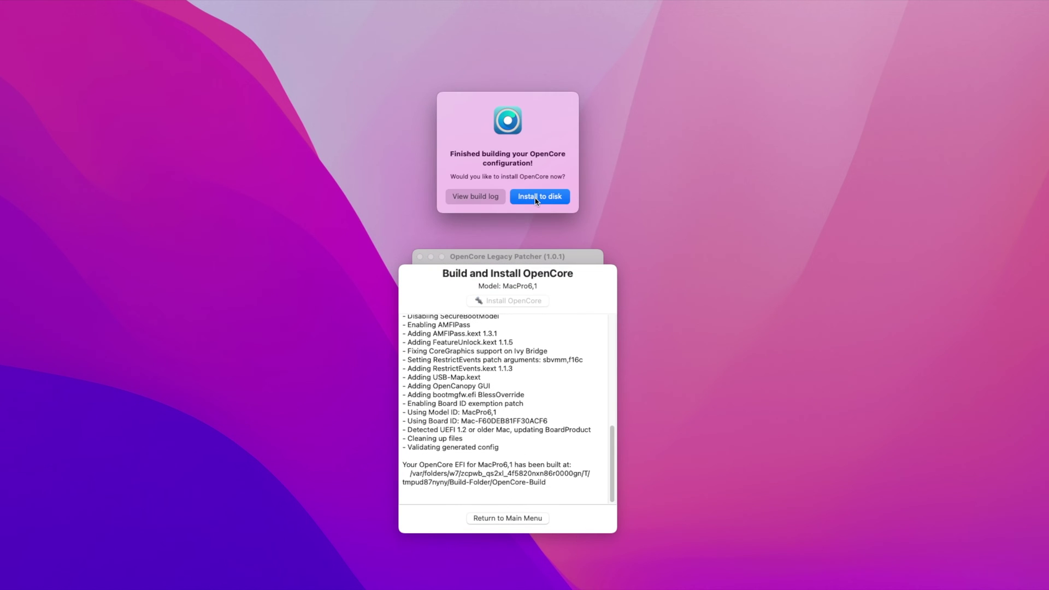
Step: Install the newly built OpenCore onto the internal disk0s1 EFI partition
click(535, 196)
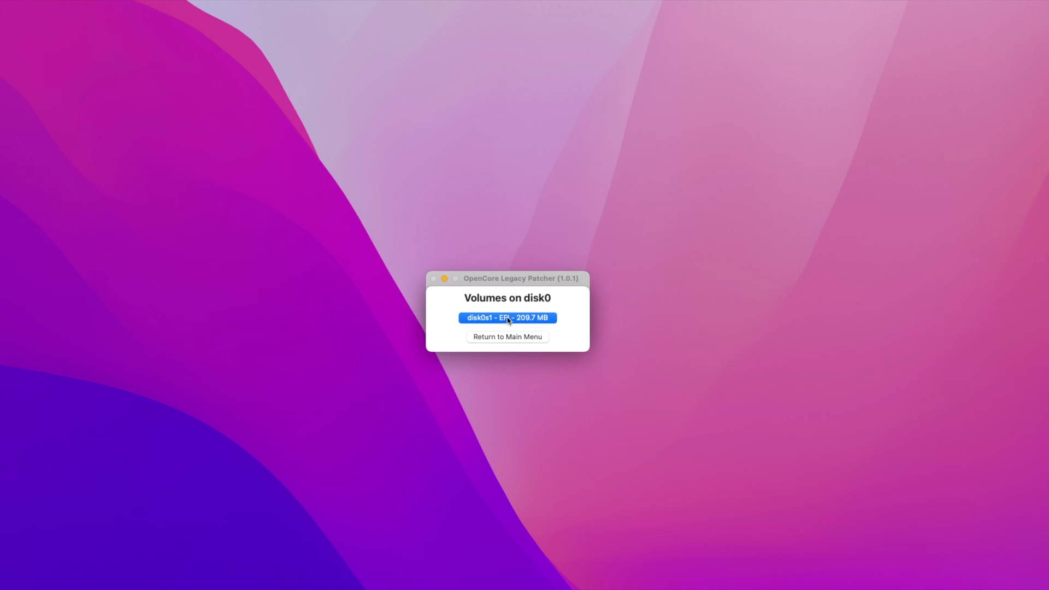
click(505, 321)
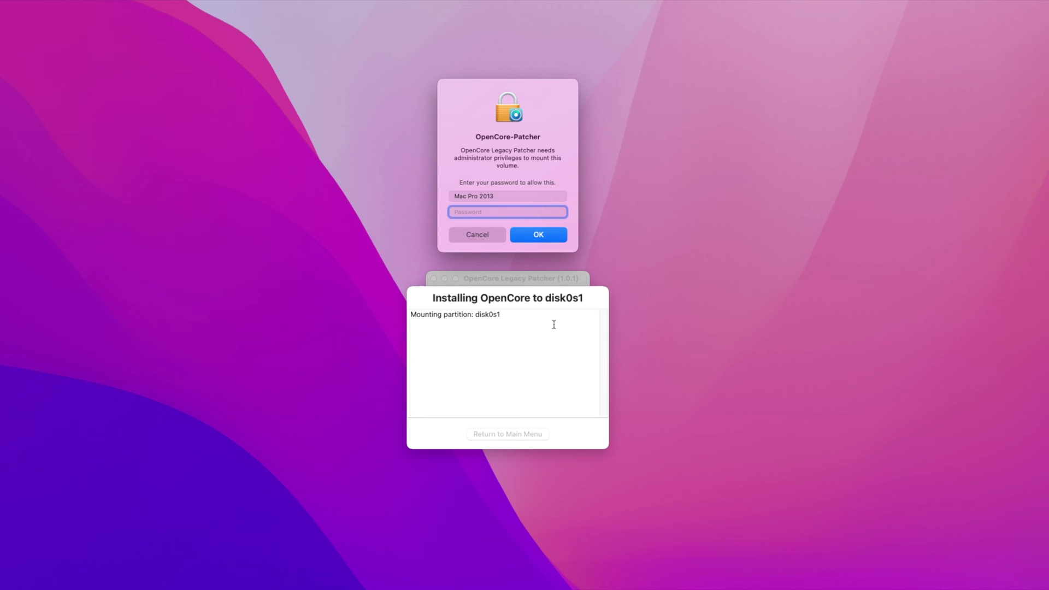
text(•••••••••)
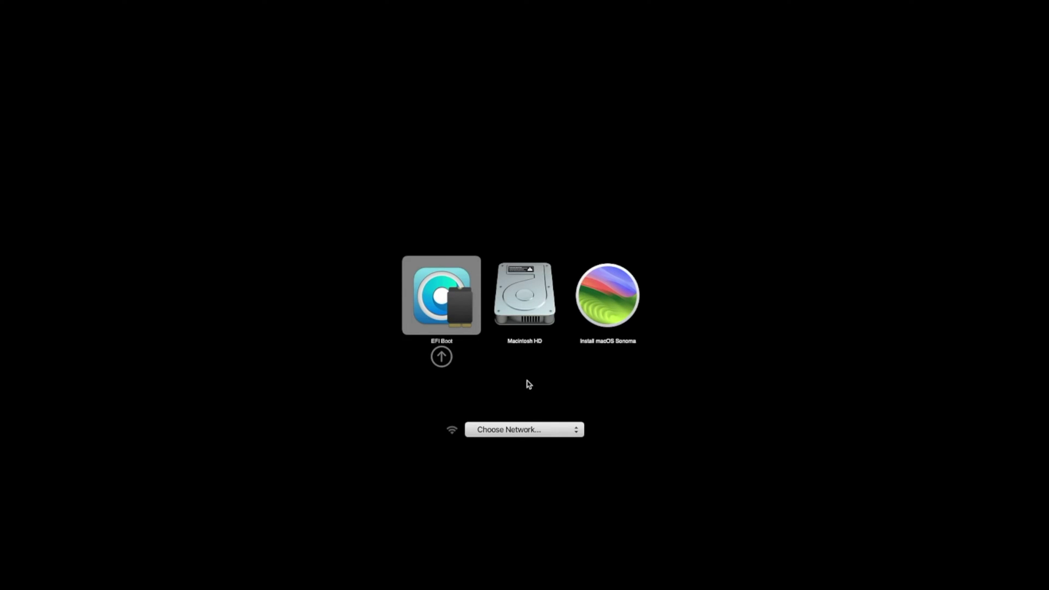
Step: Boot the EFI Boot entry, then select Install macOS Sonoma in the OpenCore picker
key(Right)
key(Right)
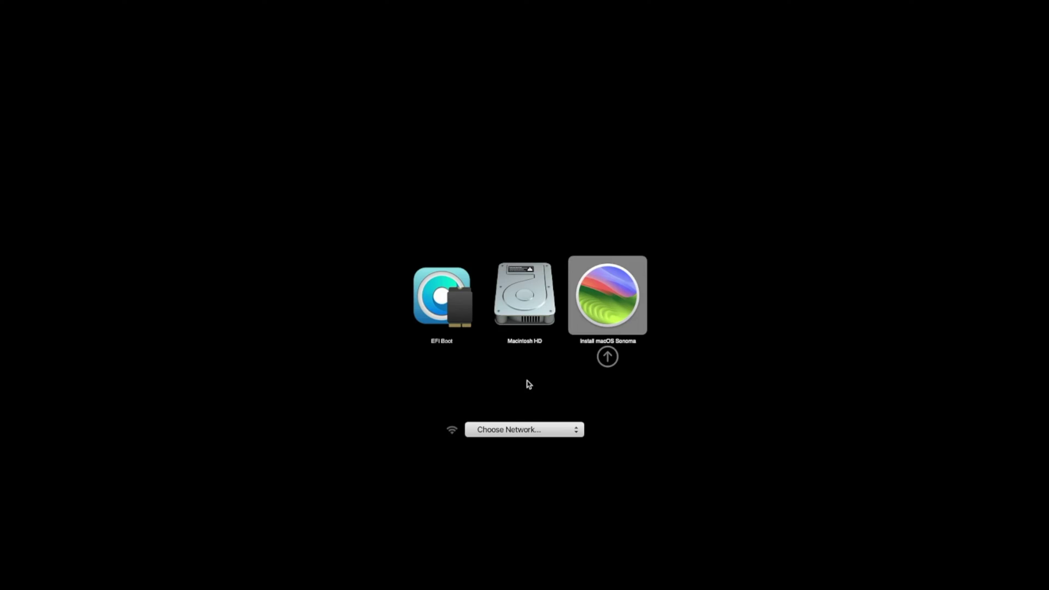
key(Left)
key(Left)
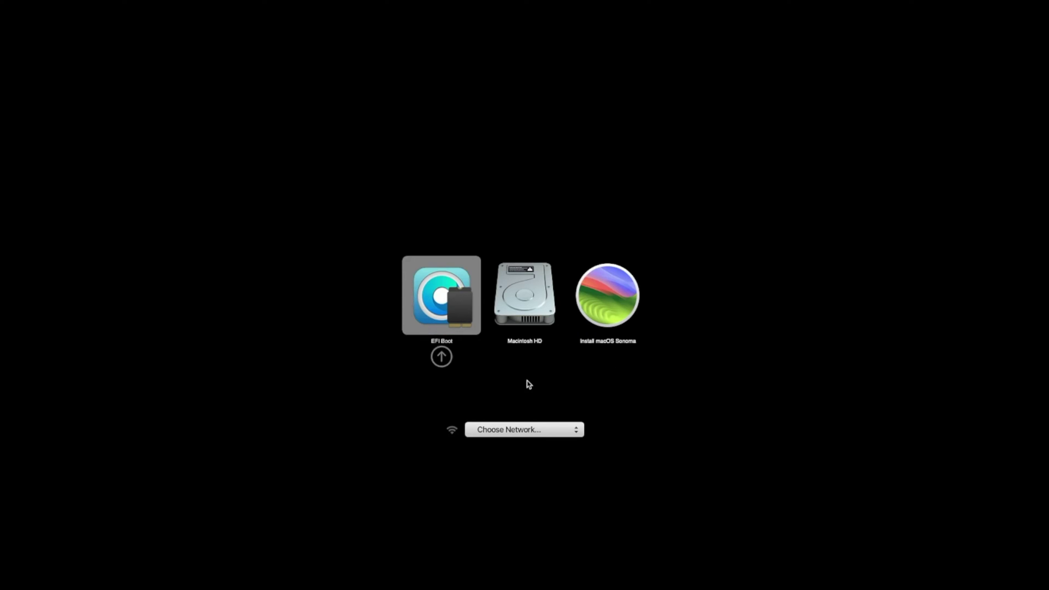
key(Return)
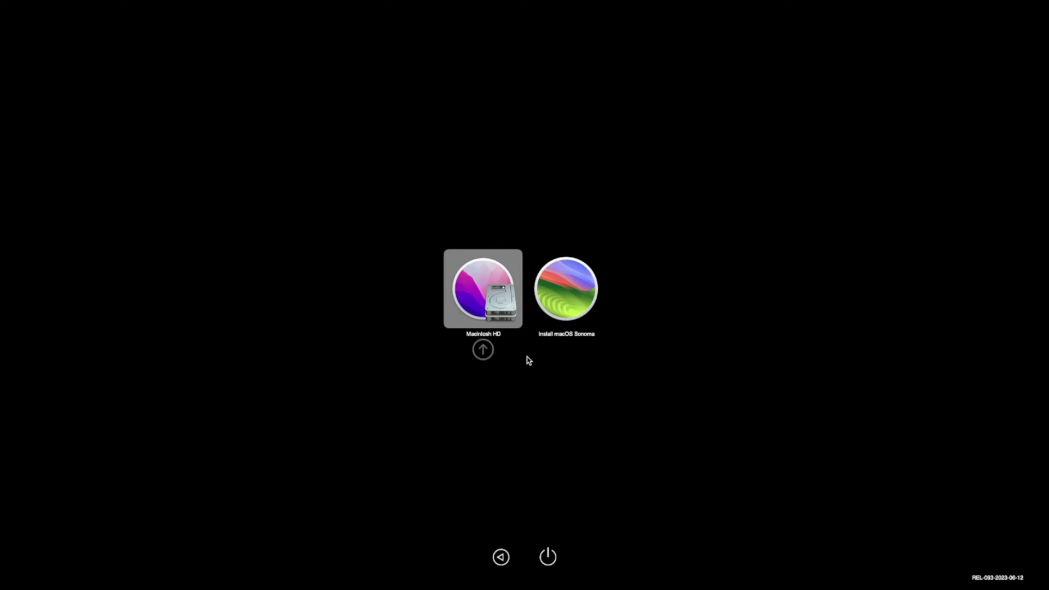
key(Right)
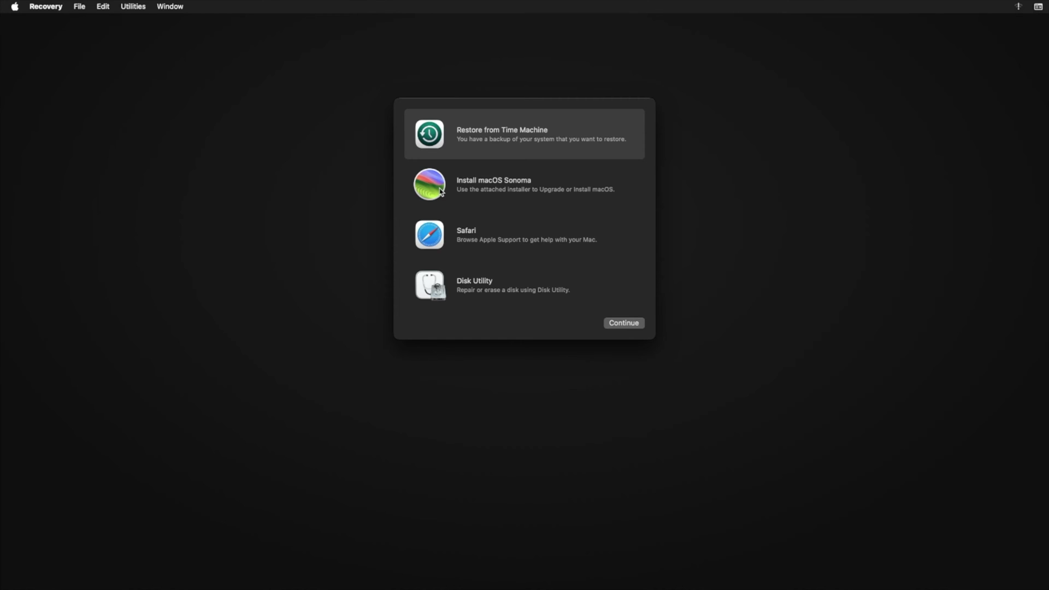
Step: Choose Install macOS Sonoma in Recovery and continue past the installer intro
click(441, 191)
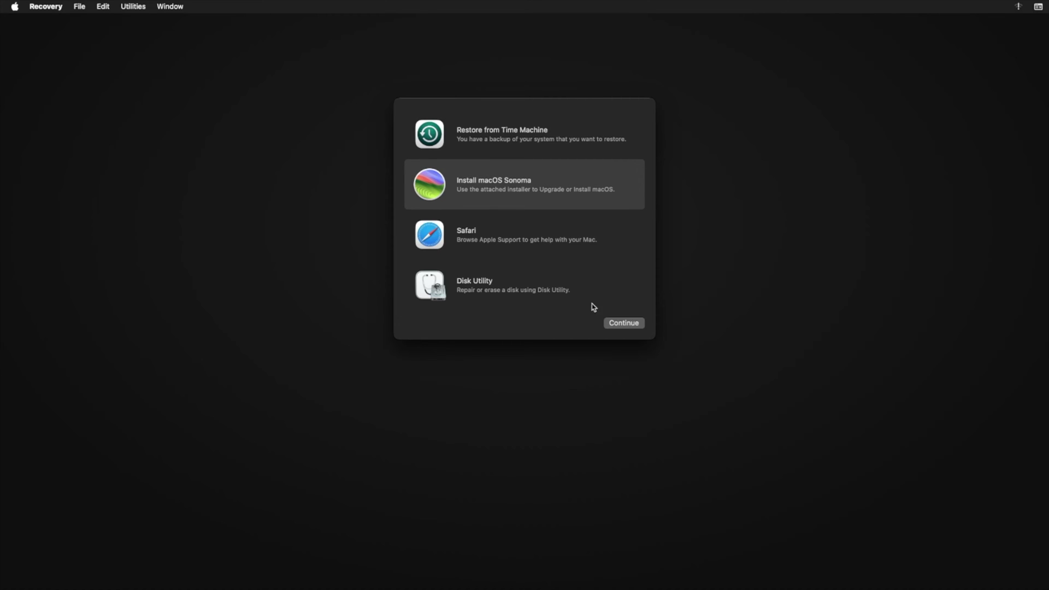
click(625, 325)
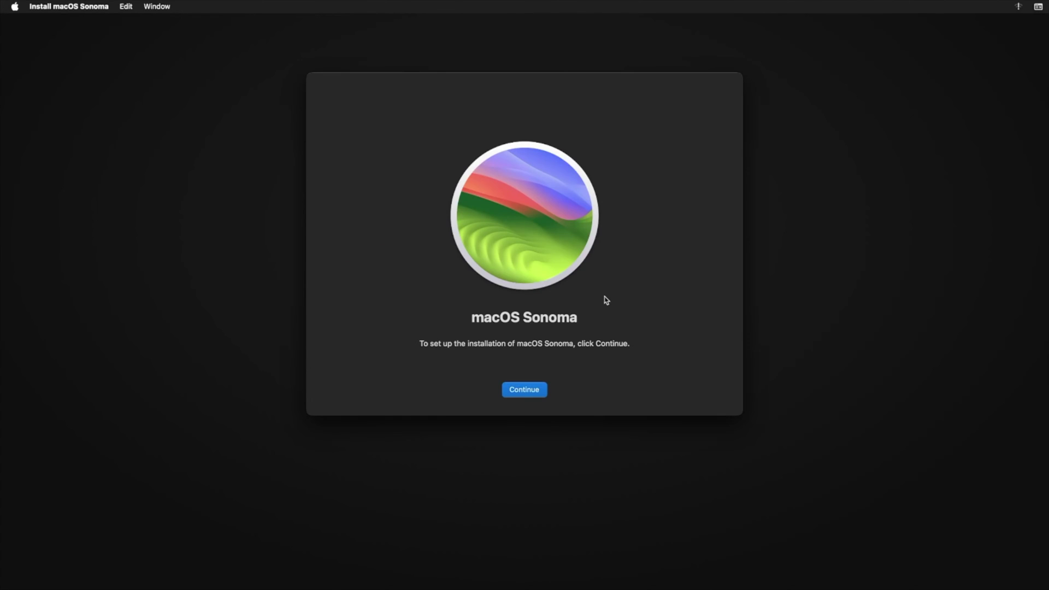
click(523, 383)
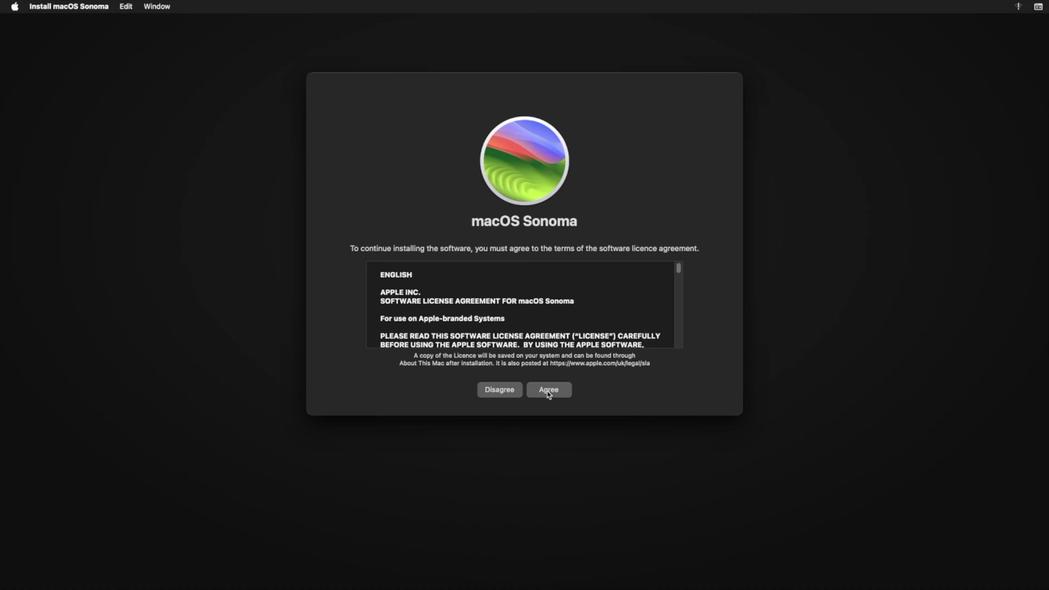
Step: Agree to the software licence and install onto the macOS Sonoma disk
click(549, 391)
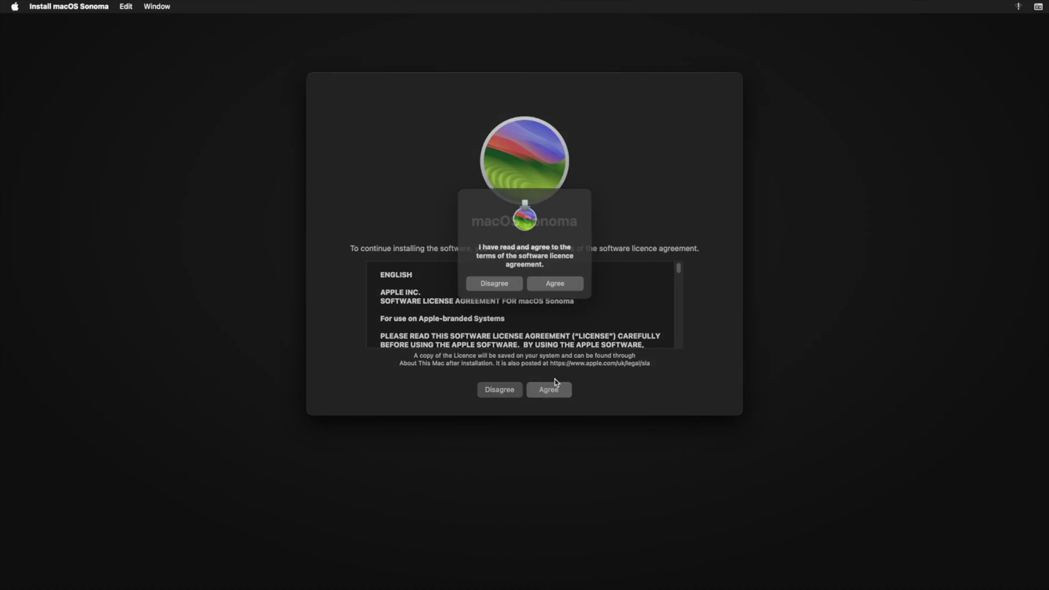
click(565, 286)
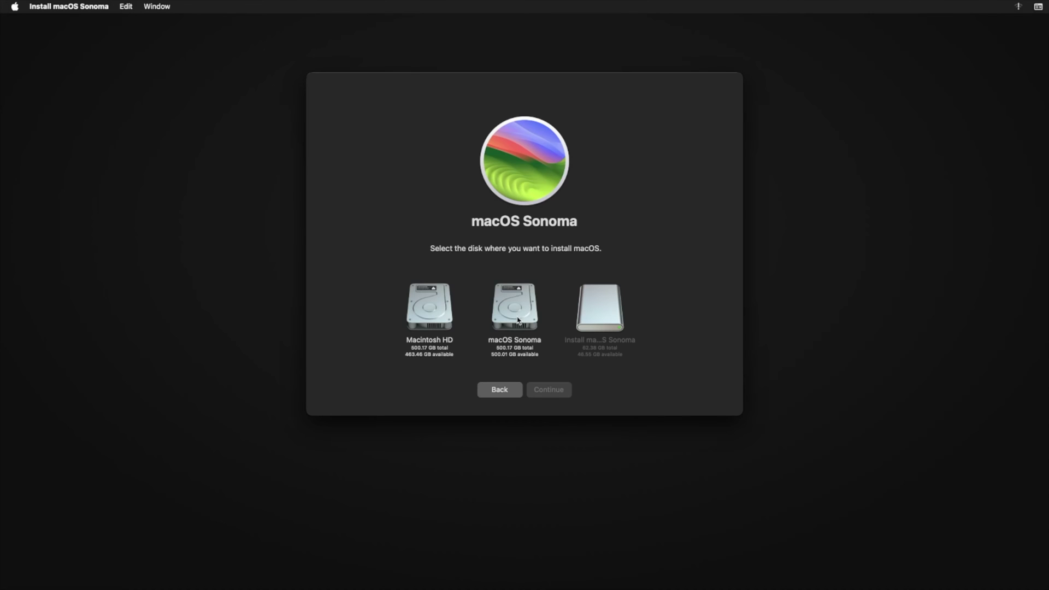
click(518, 320)
click(550, 390)
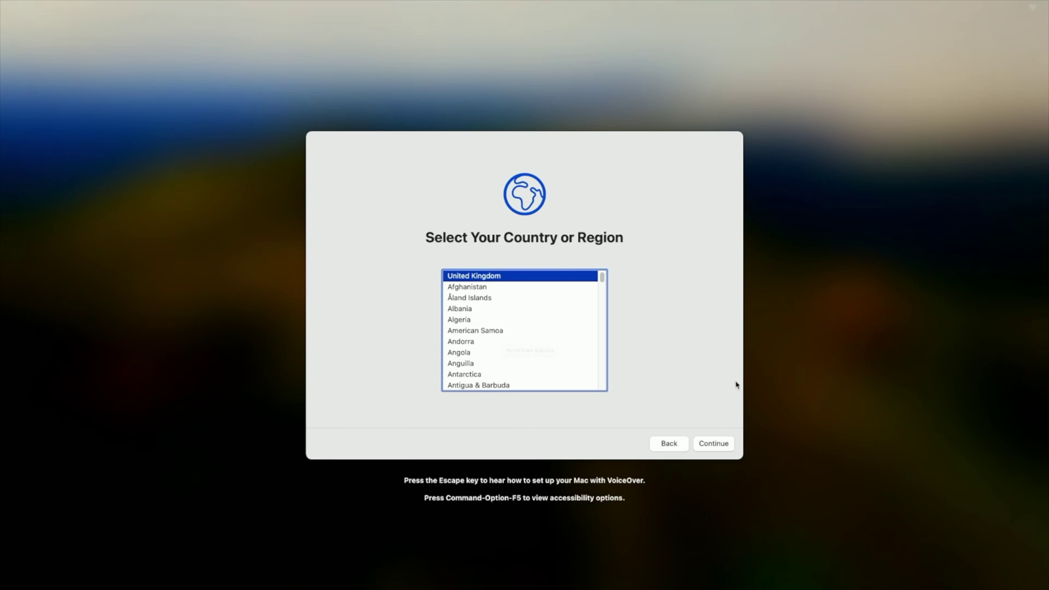
Step: Keep United Kingdom, then skip Accessibility, Migration Assistant and Apple ID sign-in
click(715, 443)
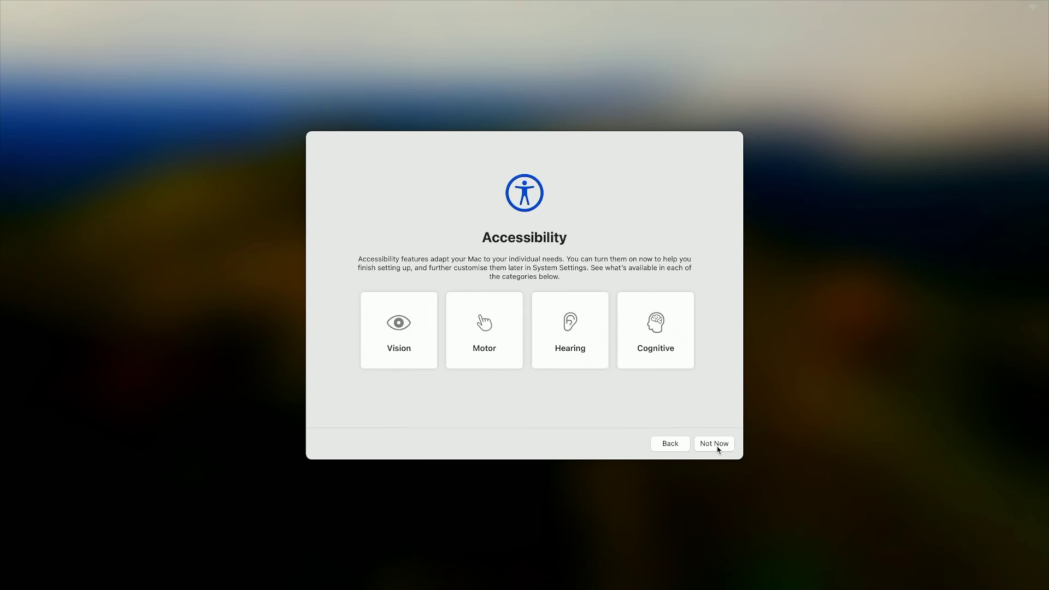
click(717, 444)
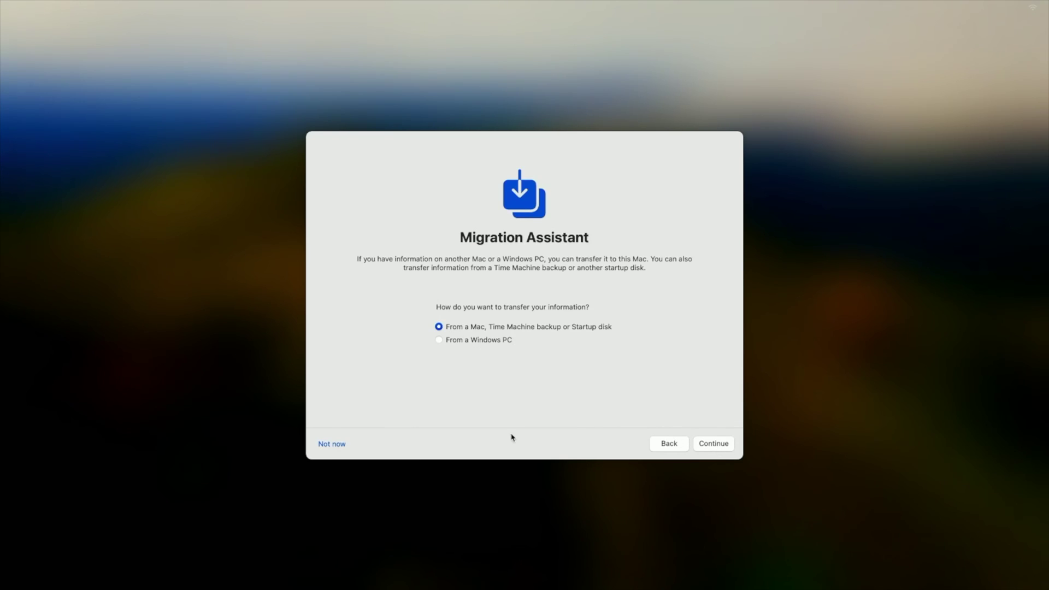
click(328, 445)
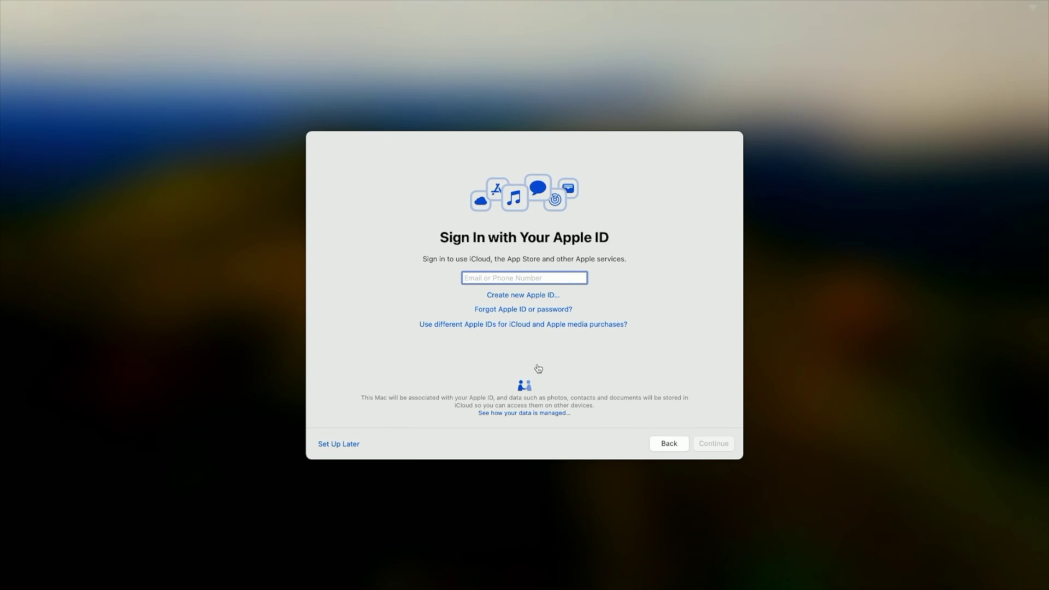
click(358, 443)
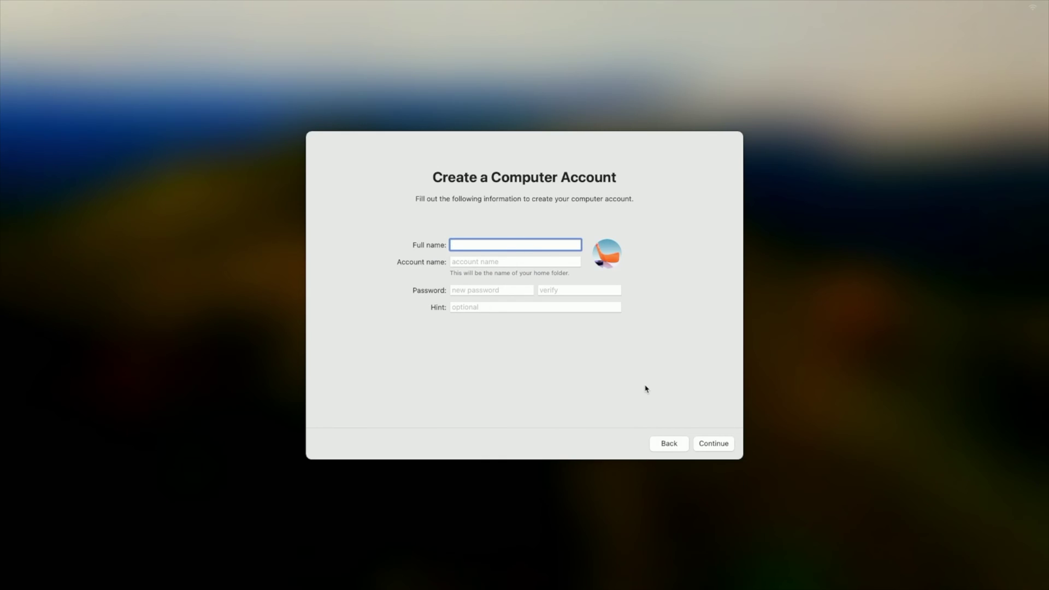
text(Mac P 1)
text(6)
Step: Correct the full name to Mac Pro, fill the password fields and create the account
key(BackSpace)
key(BackSpace)
key(BackSpace)
key(Tab)
key(Tab)
text(••••)
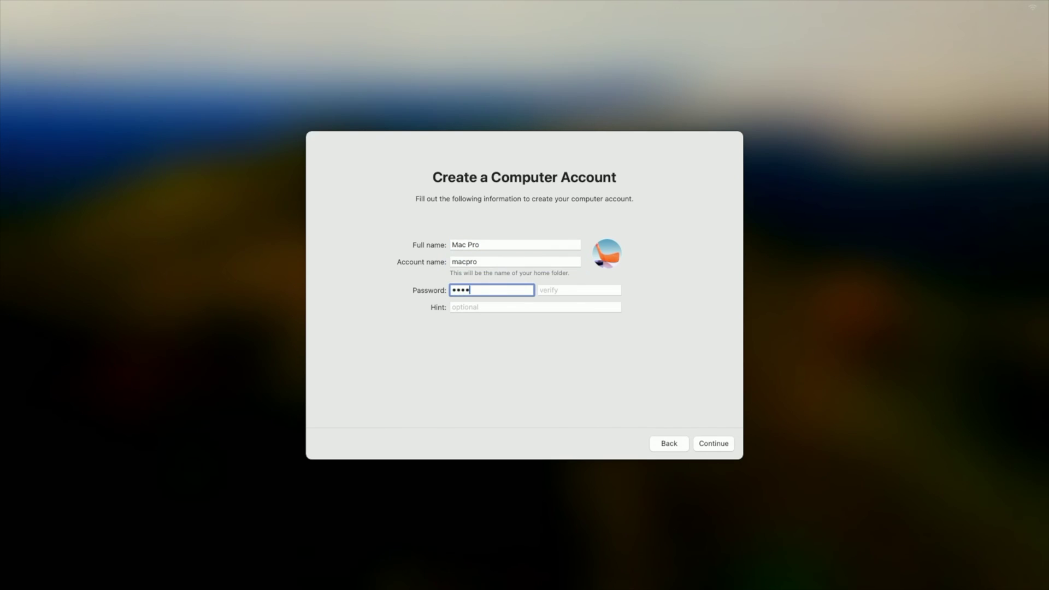
text(••••••)
key(Tab)
text(•)
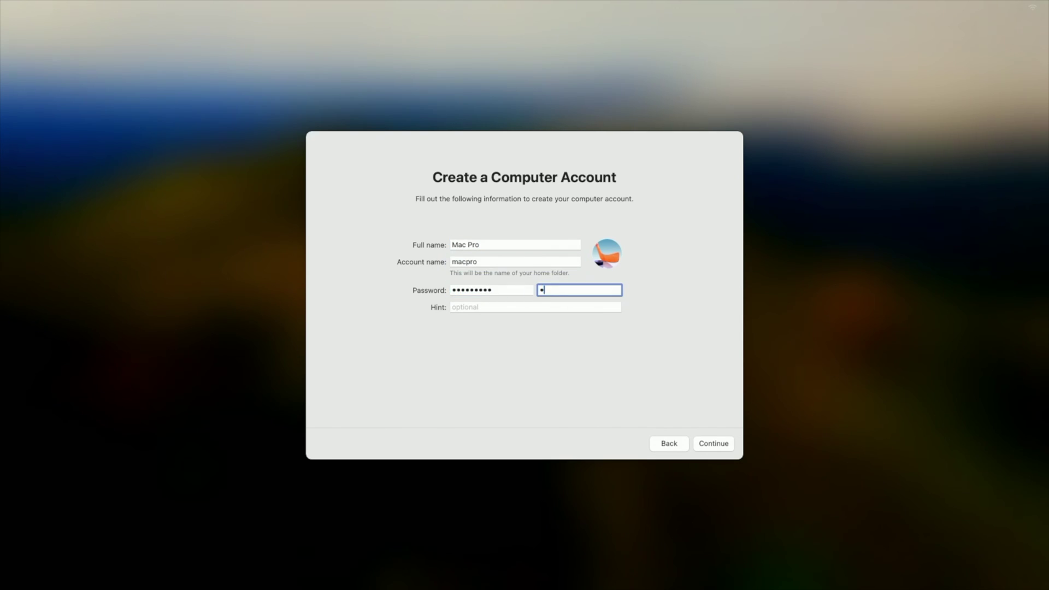
text(•••••)
click(710, 444)
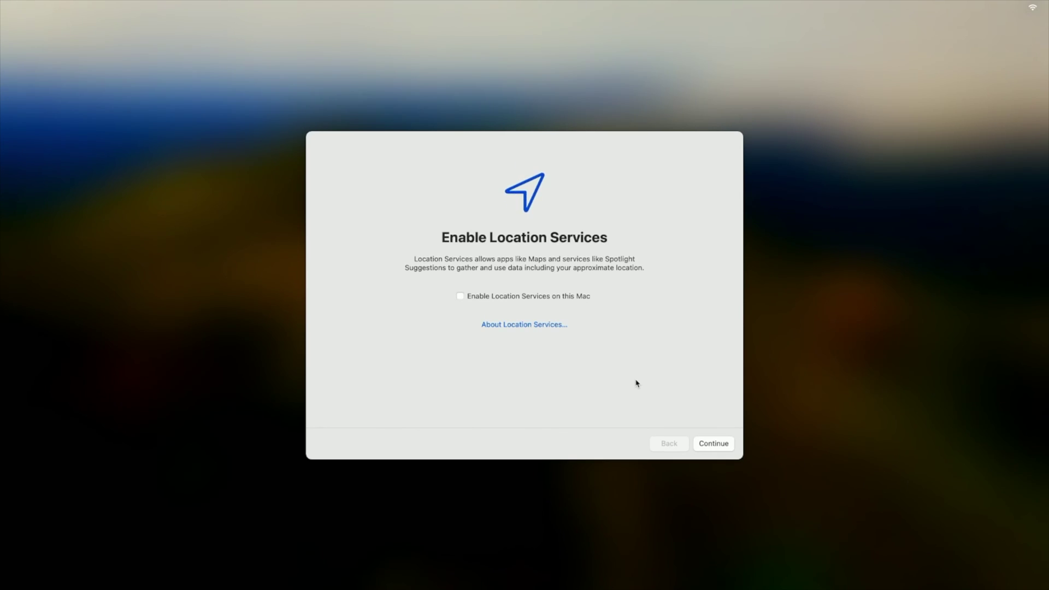
Step: Enable Location Services and share crash and usage data with developers
click(544, 297)
click(708, 445)
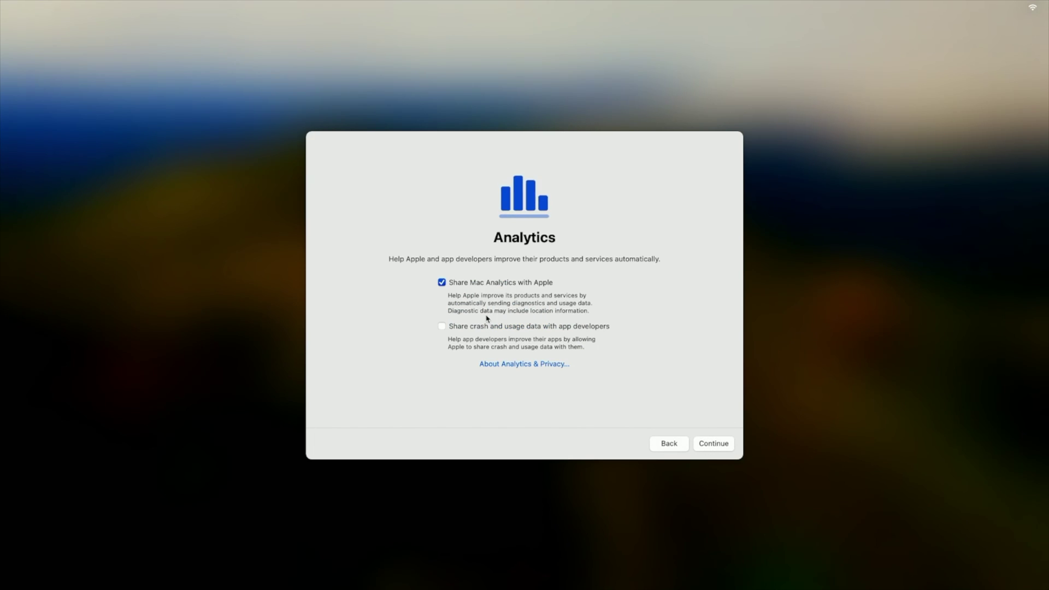
click(481, 328)
click(708, 445)
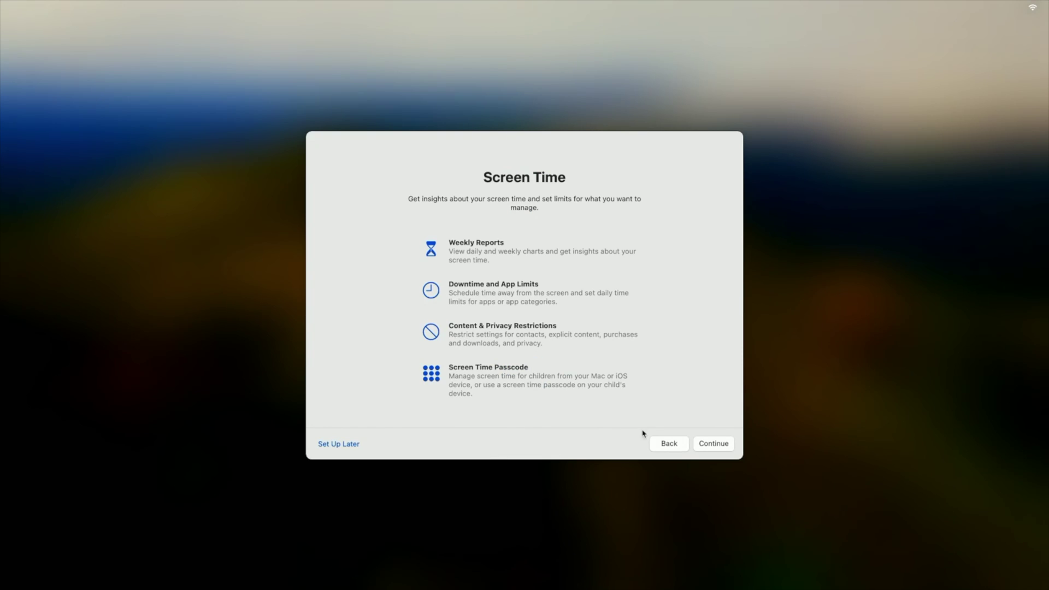
Step: Pass the Screen Time page and choose the Auto appearance to finish setup
click(699, 451)
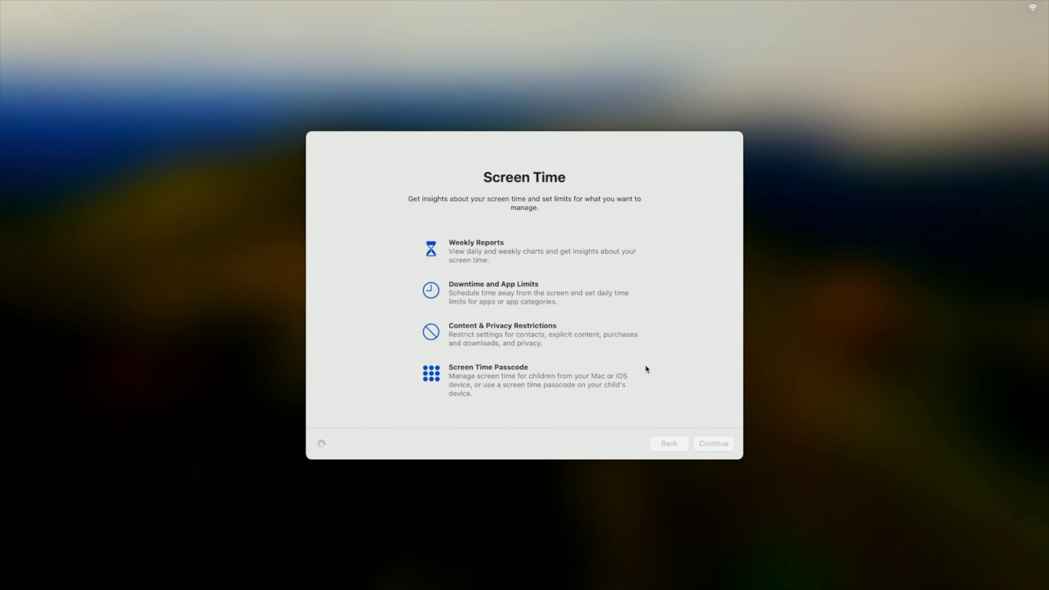
click(628, 303)
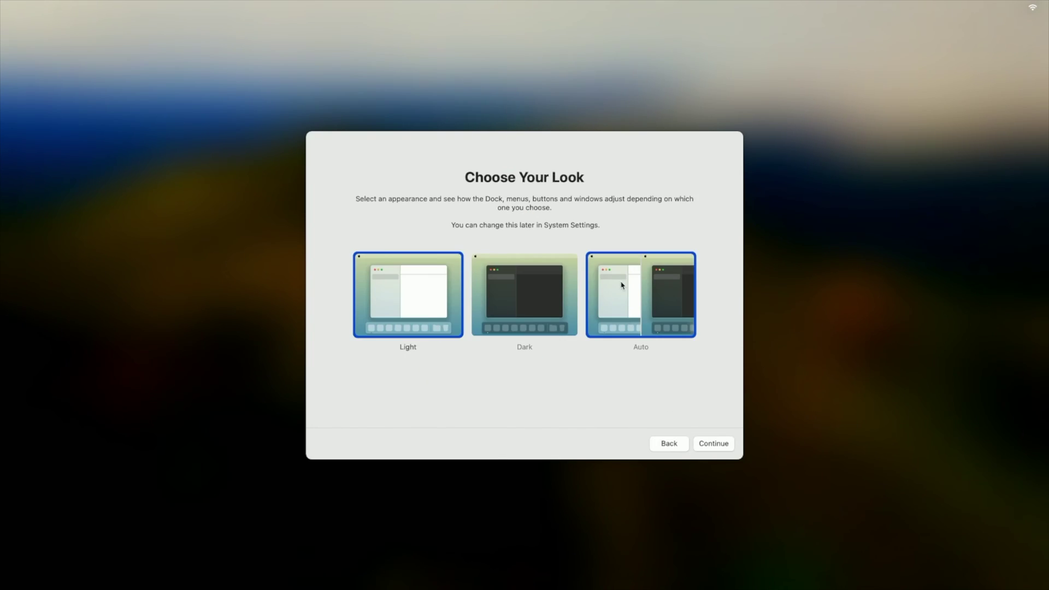
click(712, 443)
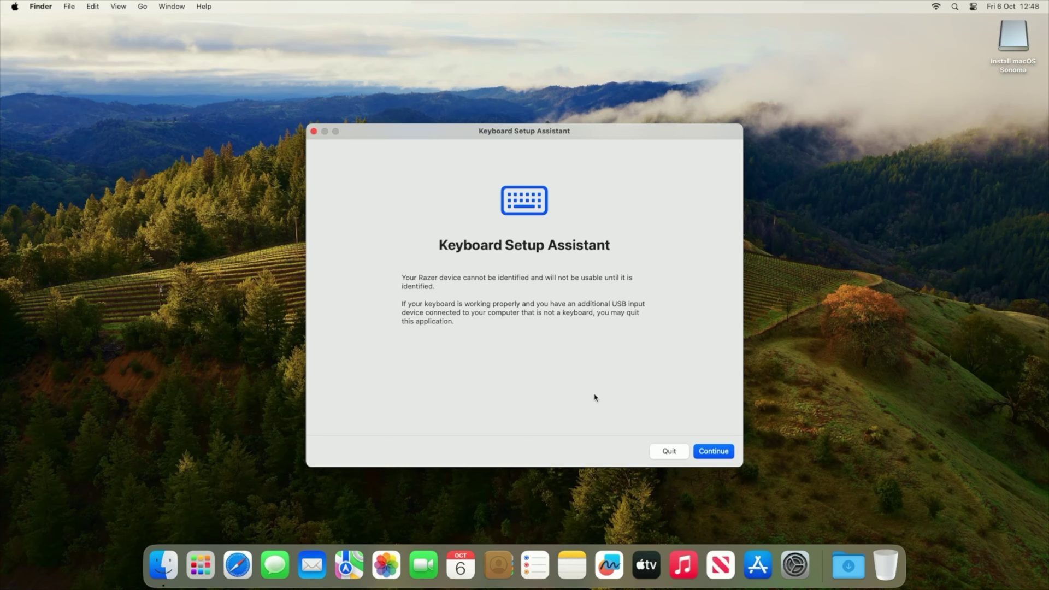
Step: Dismiss the Keyboard Setup Assistant and launch OpenCore Legacy Patcher from Launchpad
click(669, 452)
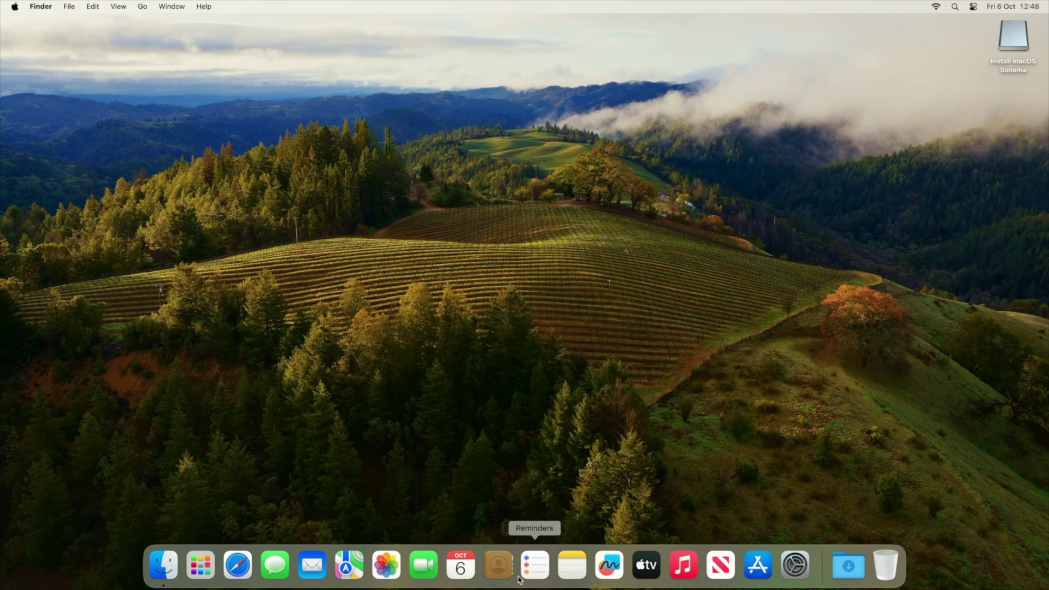
click(209, 554)
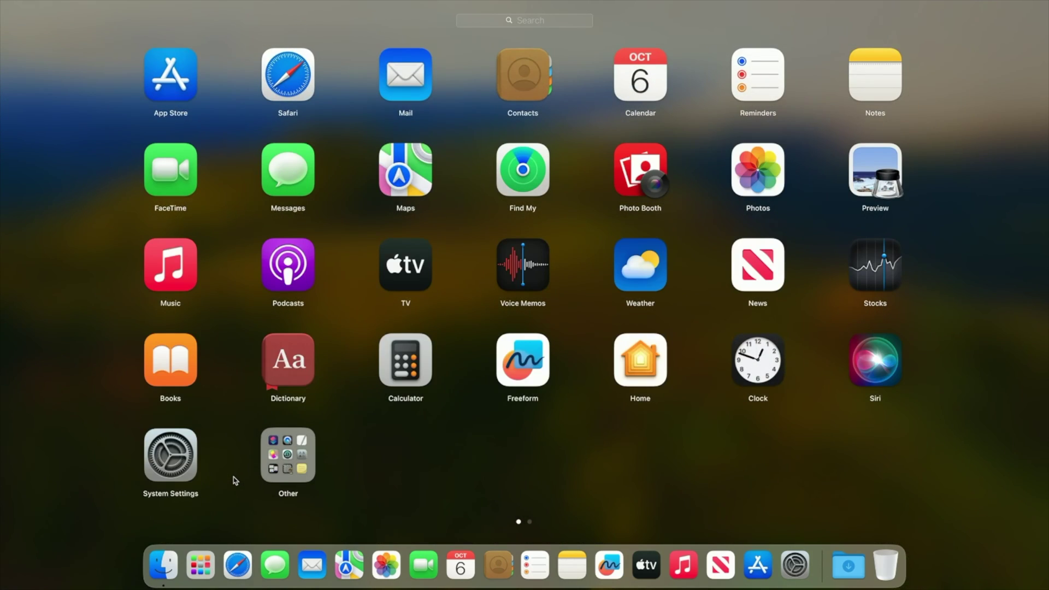
scroll(413, 467, right, 3)
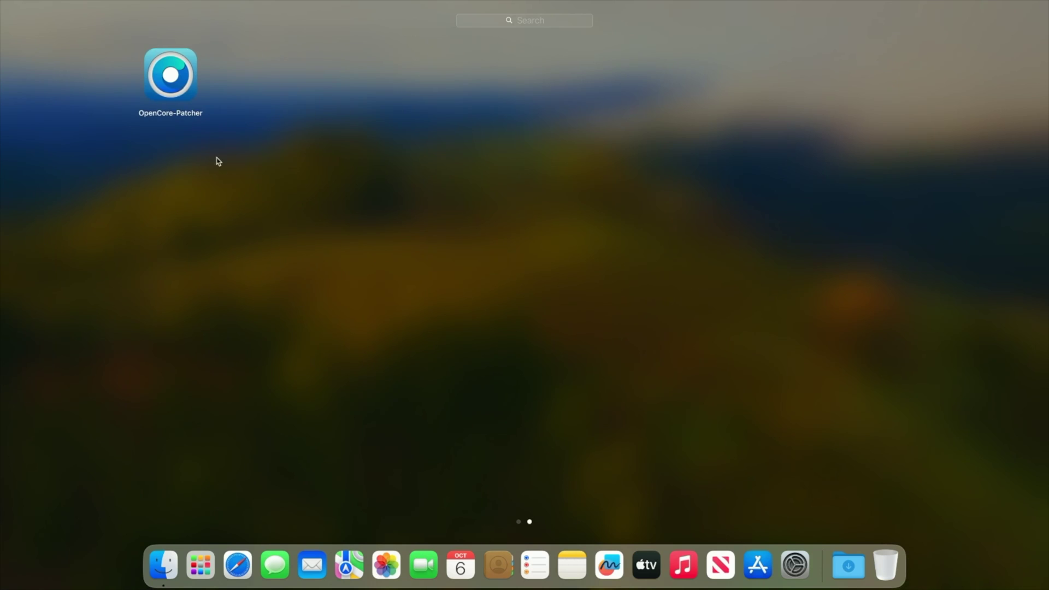
click(188, 89)
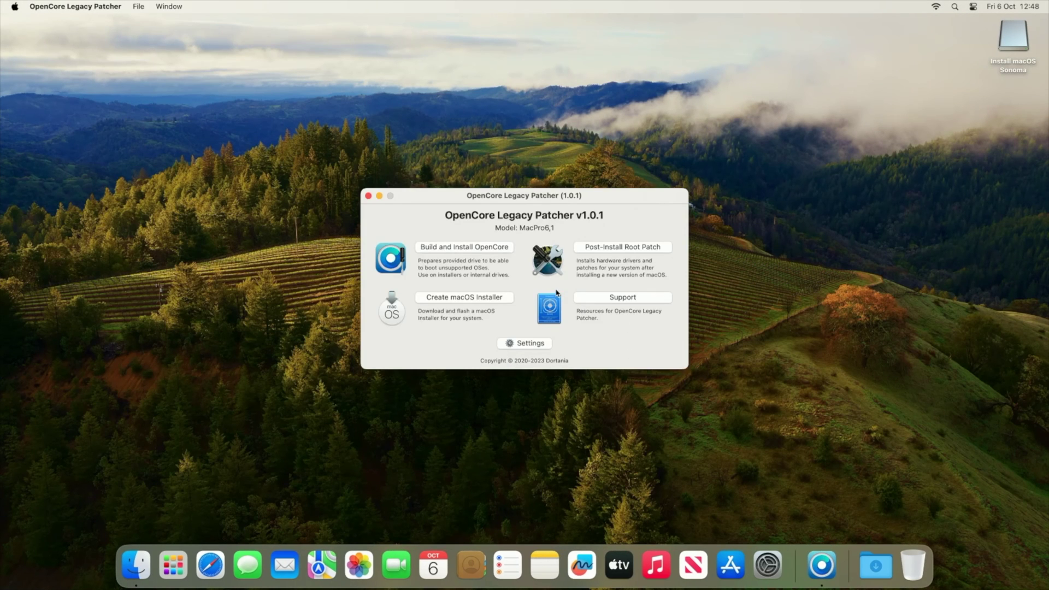
Step: Check the Post-Install Root Patch status, return to the main menu, and quit the patcher
click(633, 249)
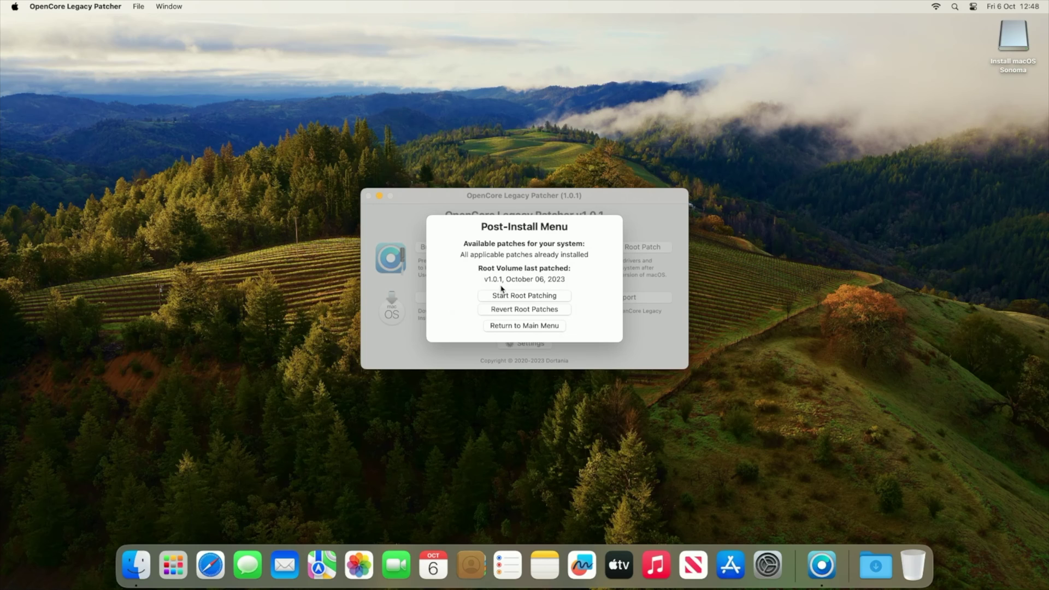
click(526, 326)
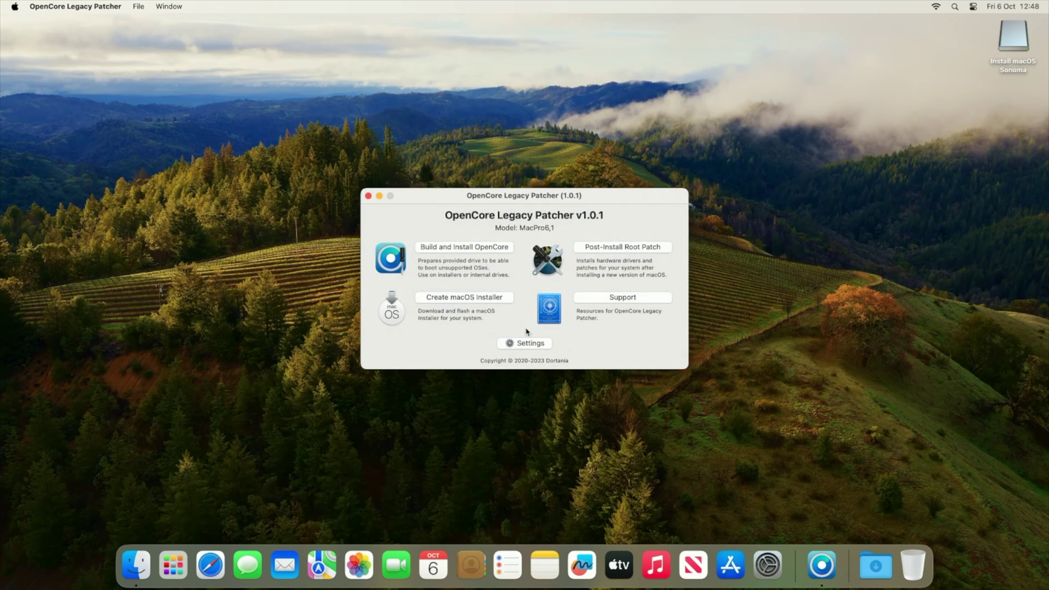
click(367, 196)
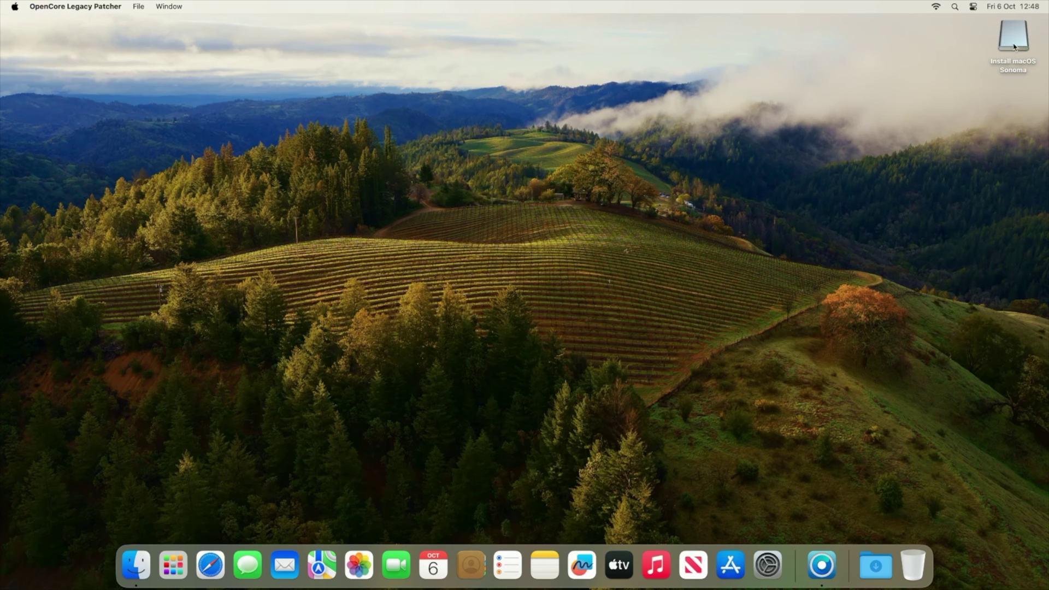
click(270, 66)
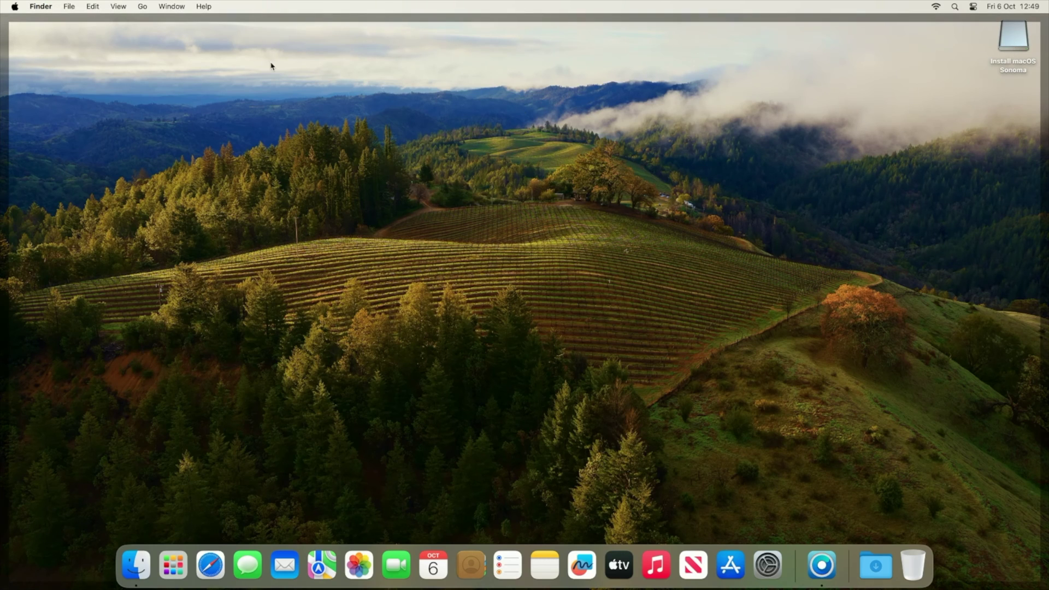
click(37, 7)
click(13, 7)
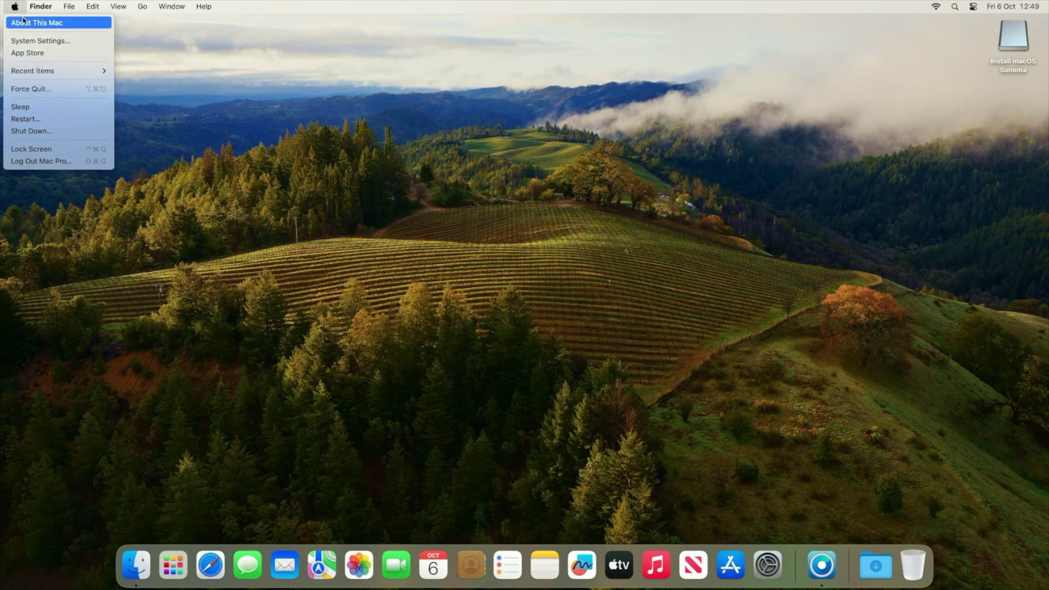
click(25, 22)
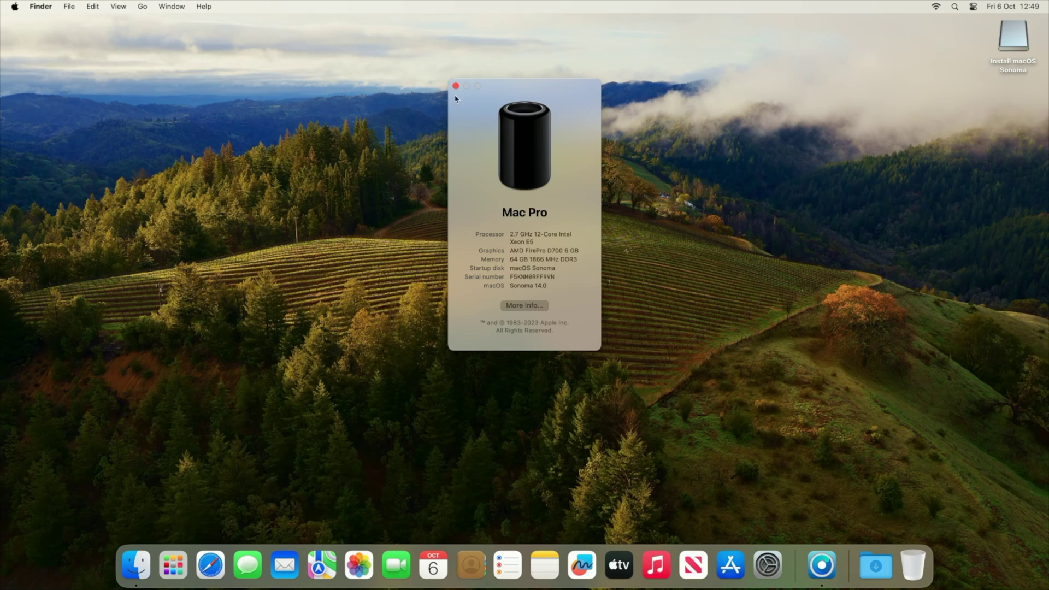
click(726, 244)
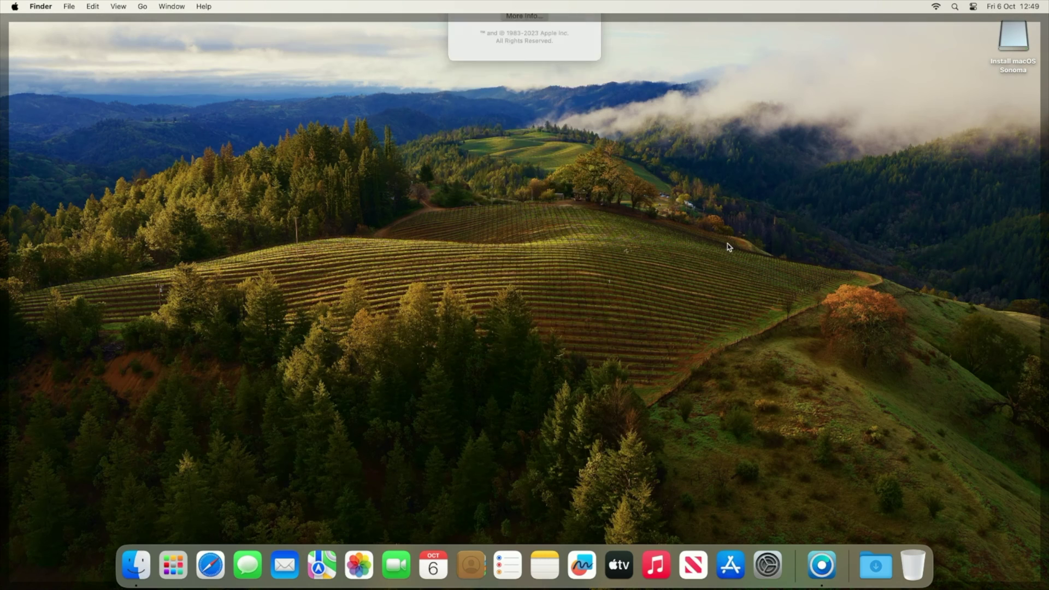
click(726, 276)
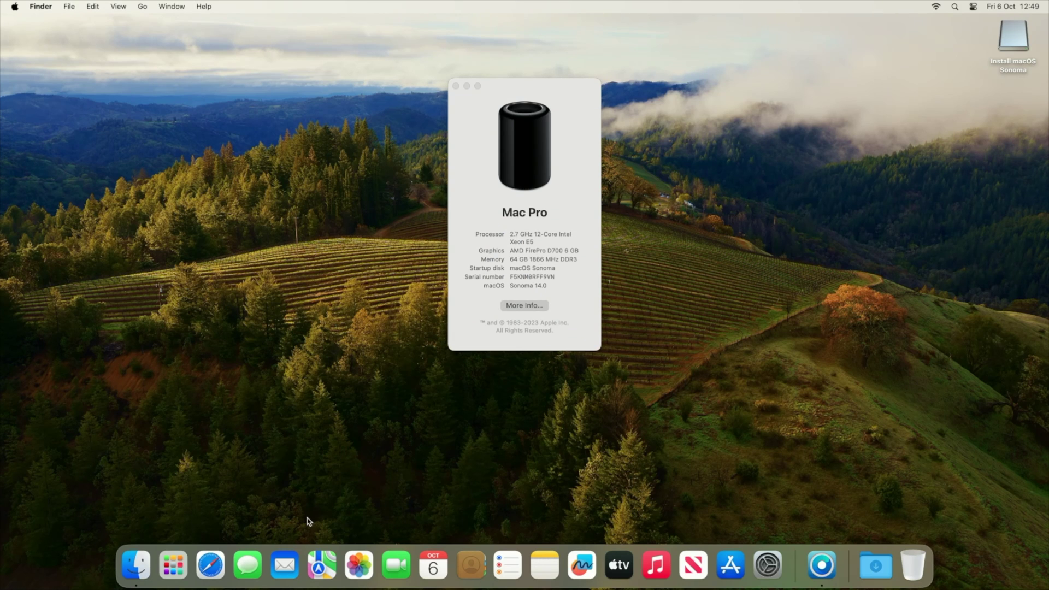
click(209, 565)
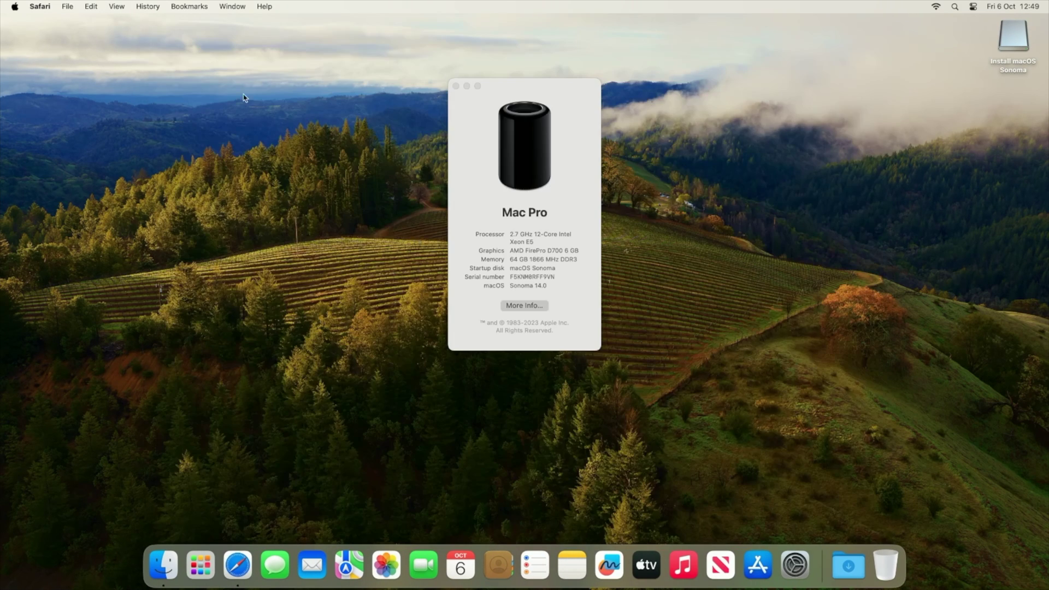
click(455, 86)
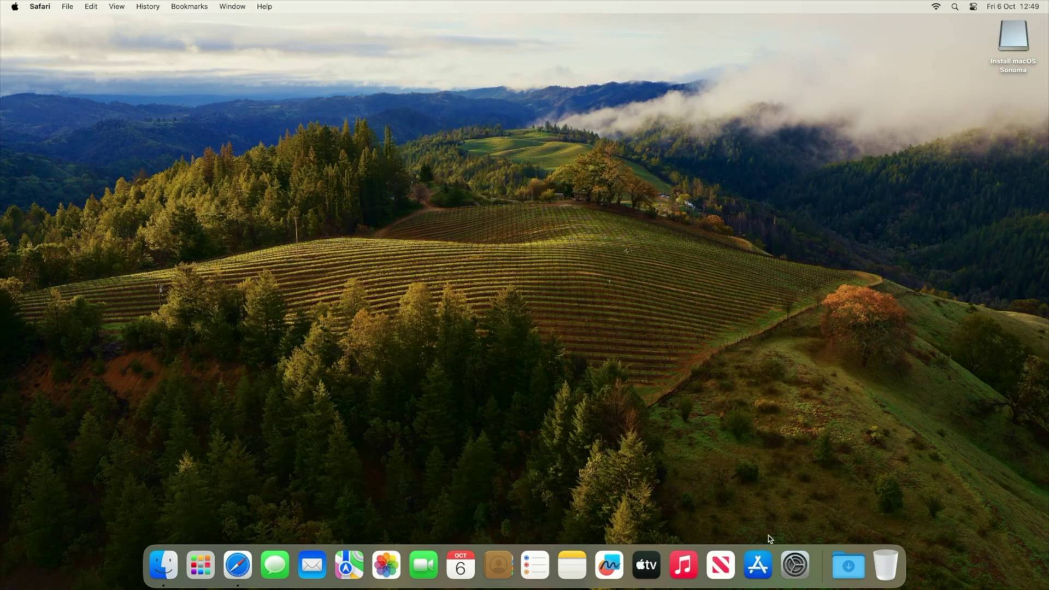
Step: Set the Sonoma wallpaper in System Settings' Wallpaper pane
click(795, 565)
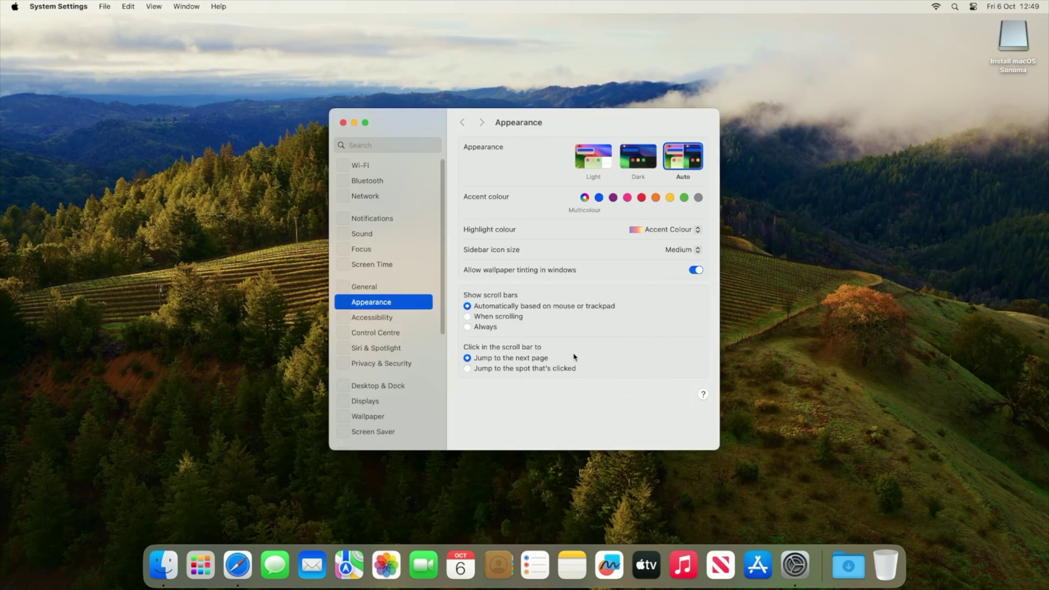
scroll(400, 381, down, 1)
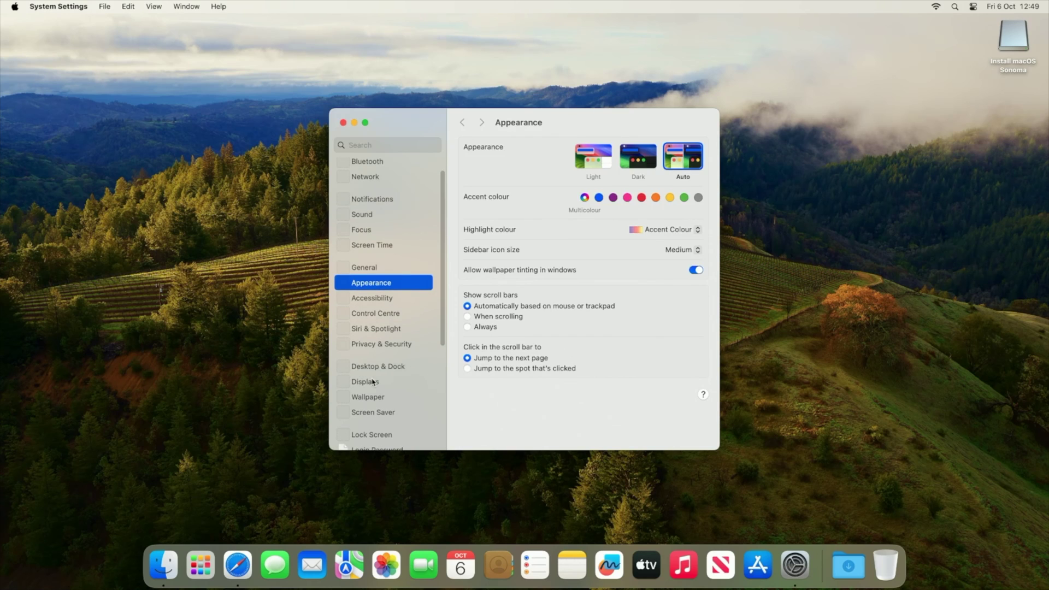
scroll(372, 381, up, 3)
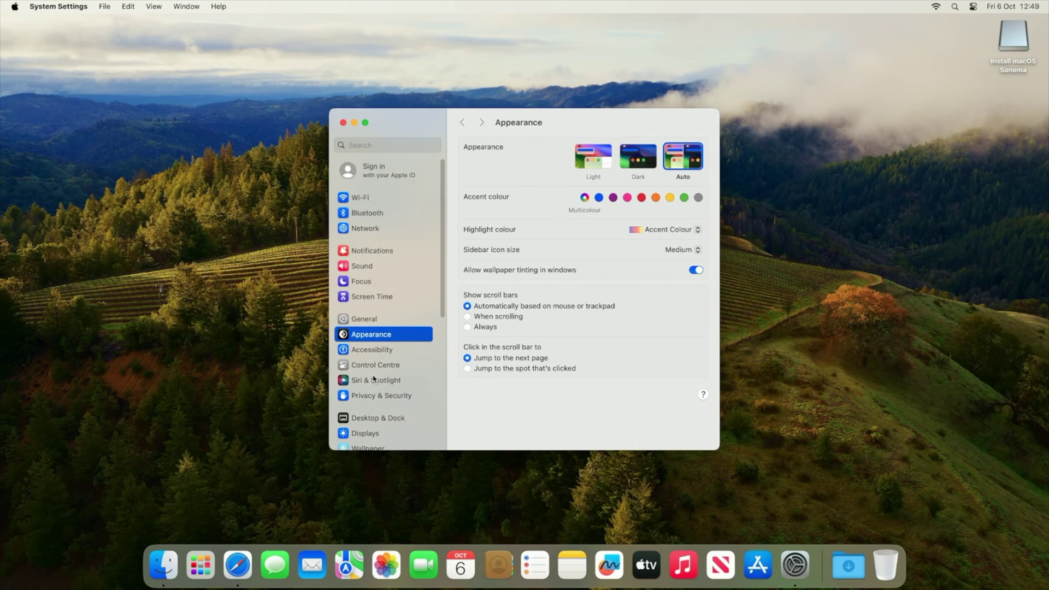
scroll(381, 400, down, 3)
click(371, 386)
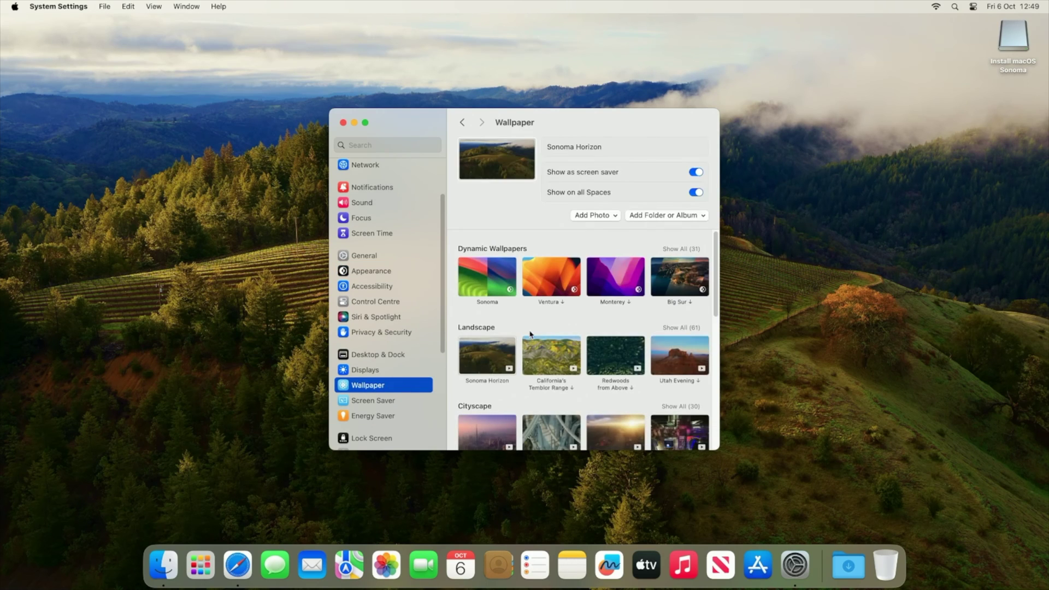
click(500, 278)
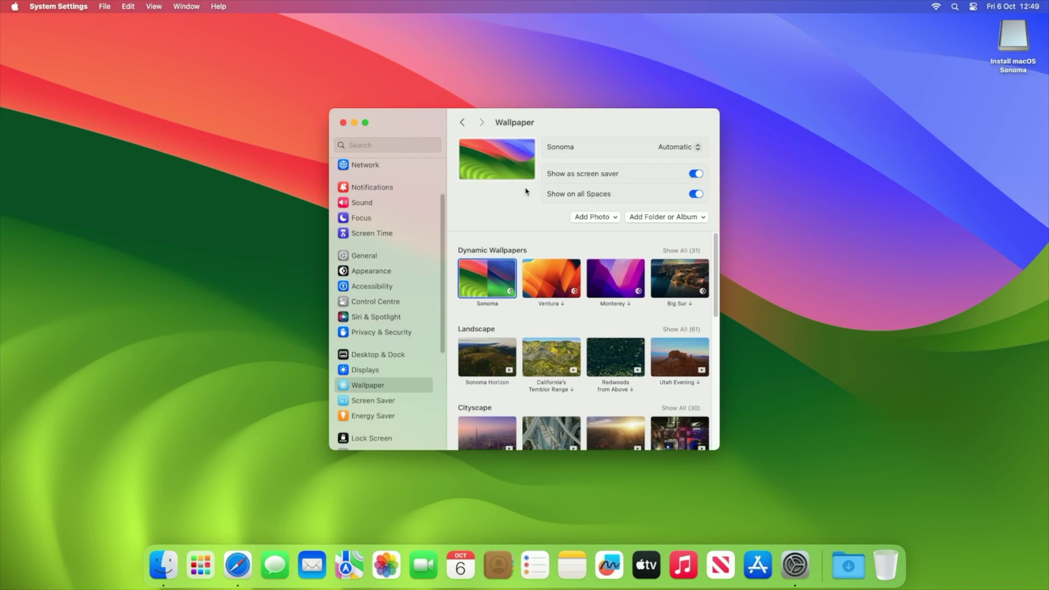
scroll(589, 310, down, 1)
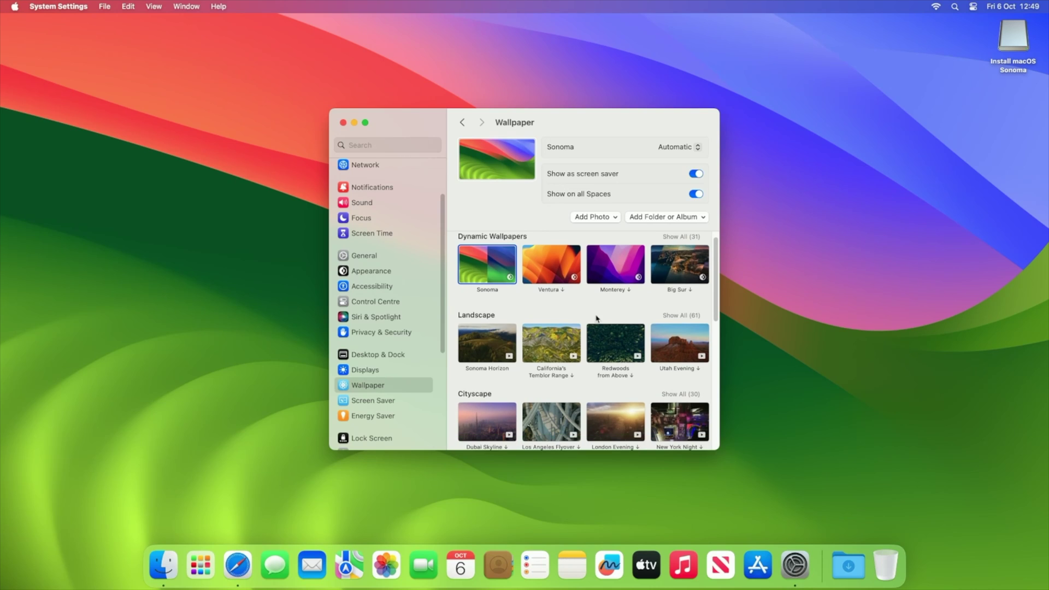
Step: Try the Utah Evening wallpaper, then switch back to Sonoma
click(681, 346)
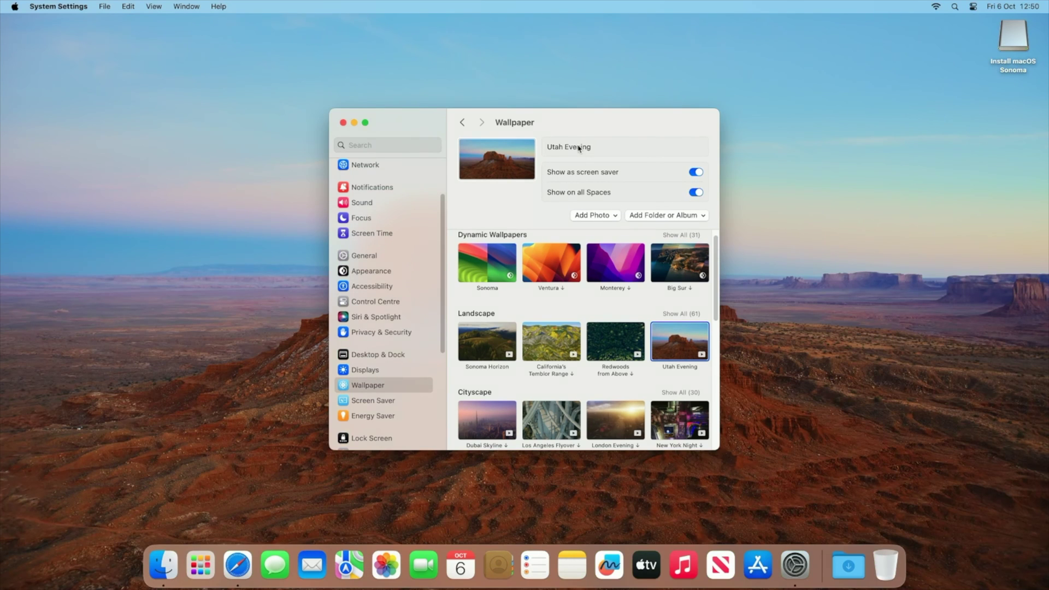
mouse_move(431, 125)
mouse_down()
mouse_move(735, 214)
mouse_move(329, 132)
mouse_up()
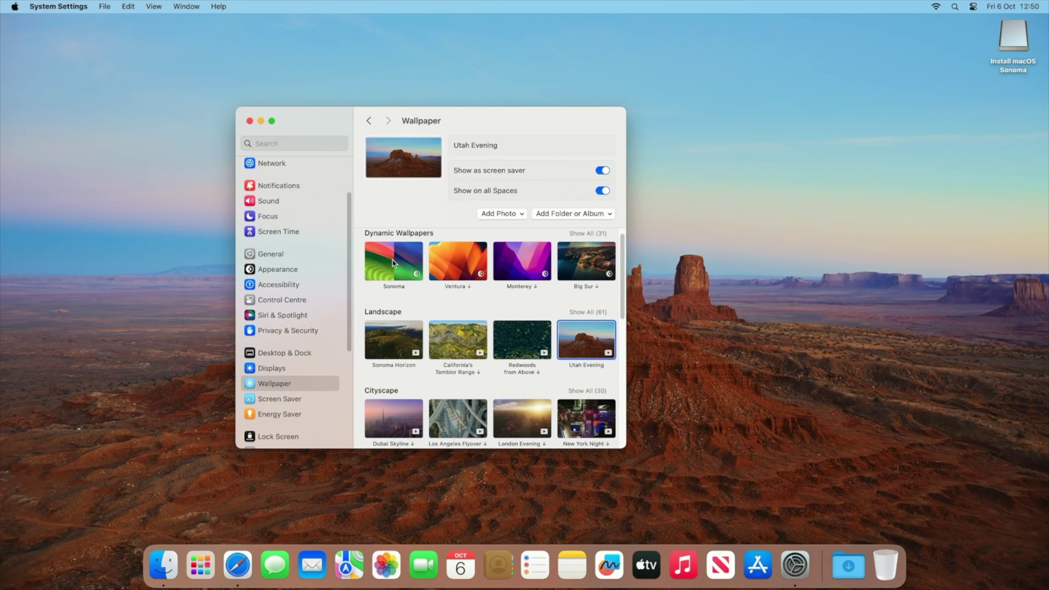
click(394, 261)
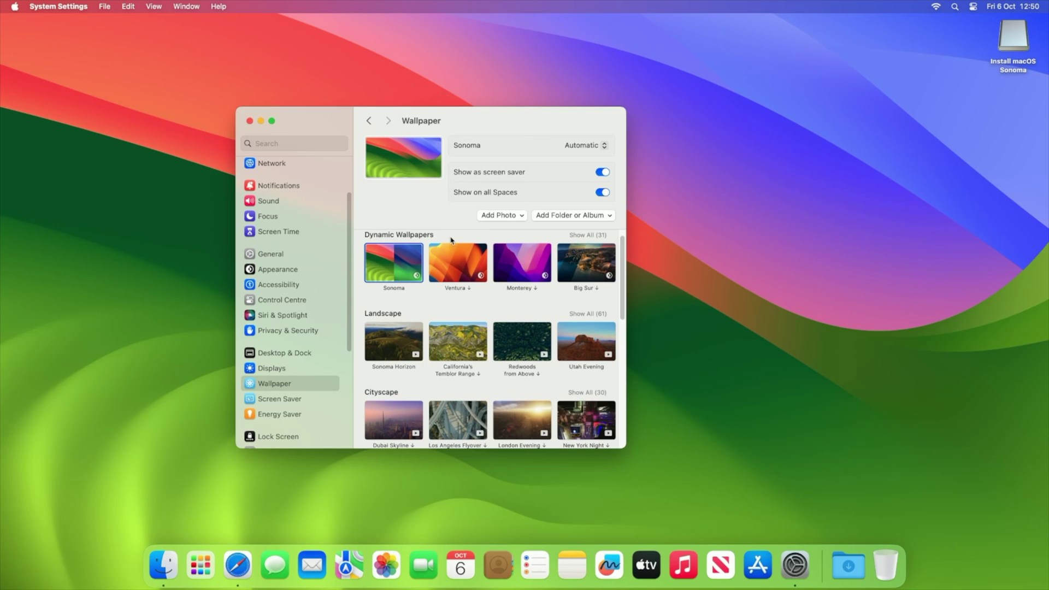
Step: Close System Settings and open About This Mac from the Apple menu
click(250, 121)
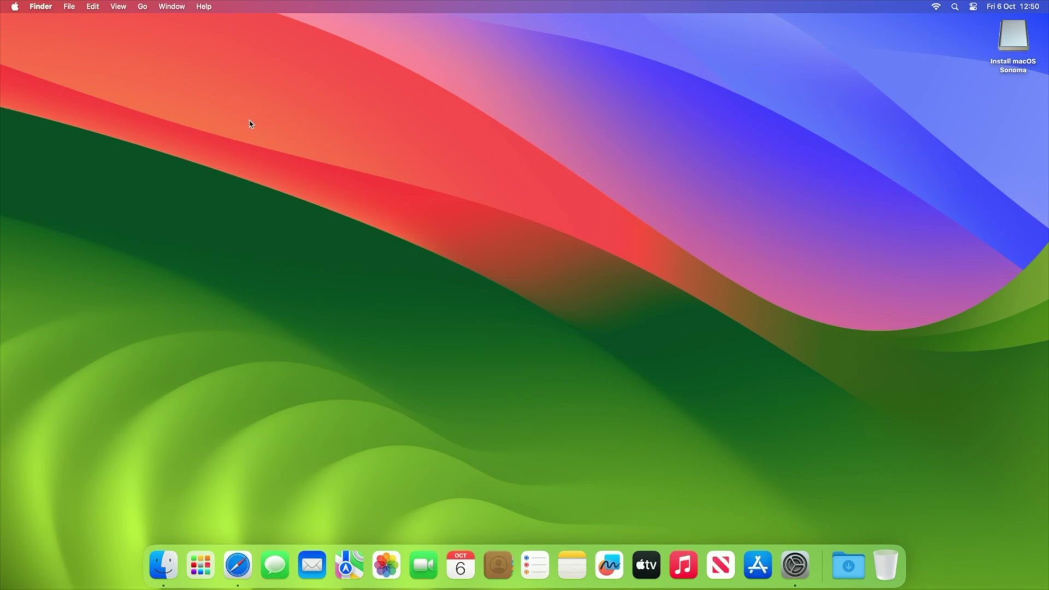
click(14, 7)
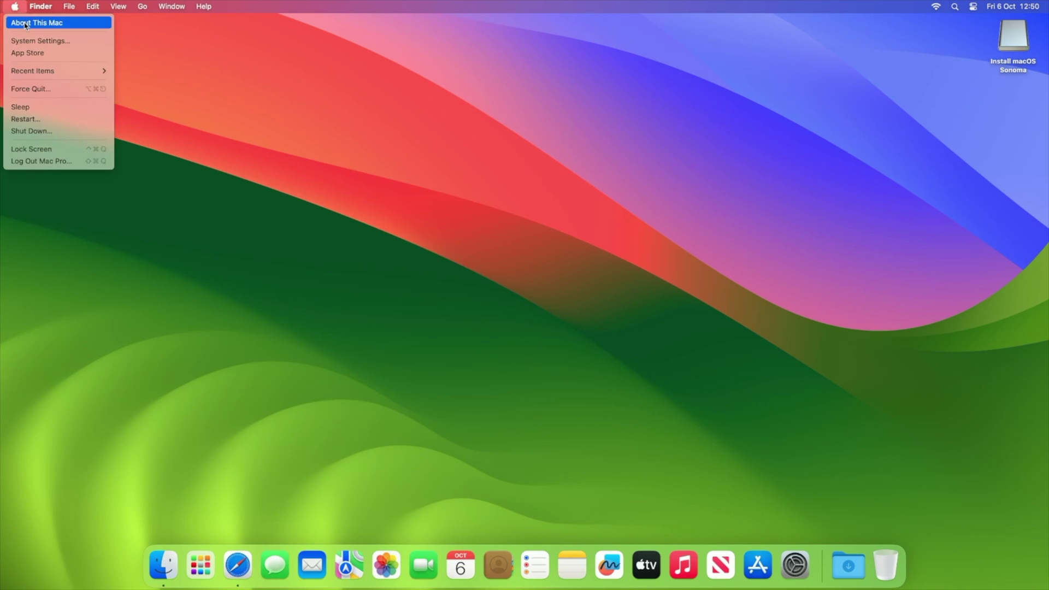
click(26, 23)
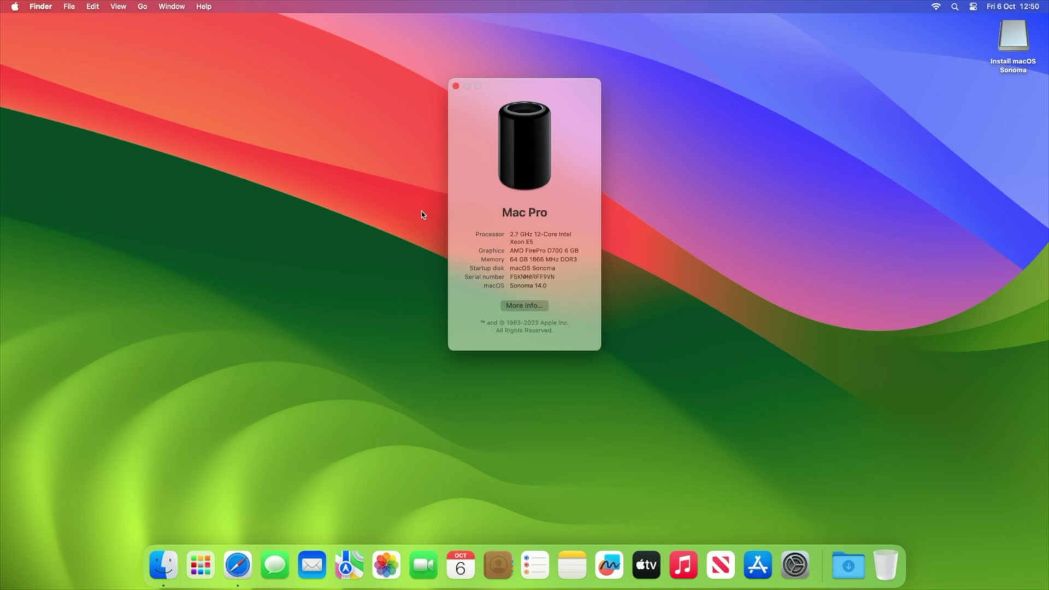